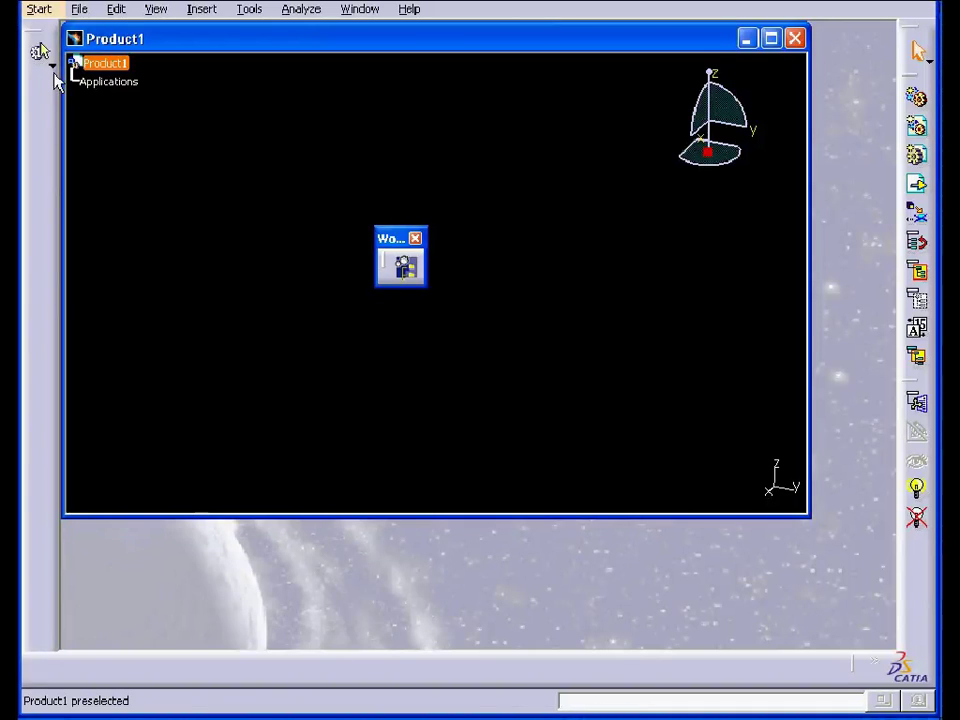
- With Product1 selected, dock the Standard toolbar along the bottom and move the Workbench toolbar below the viewer
left_click(55, 78)
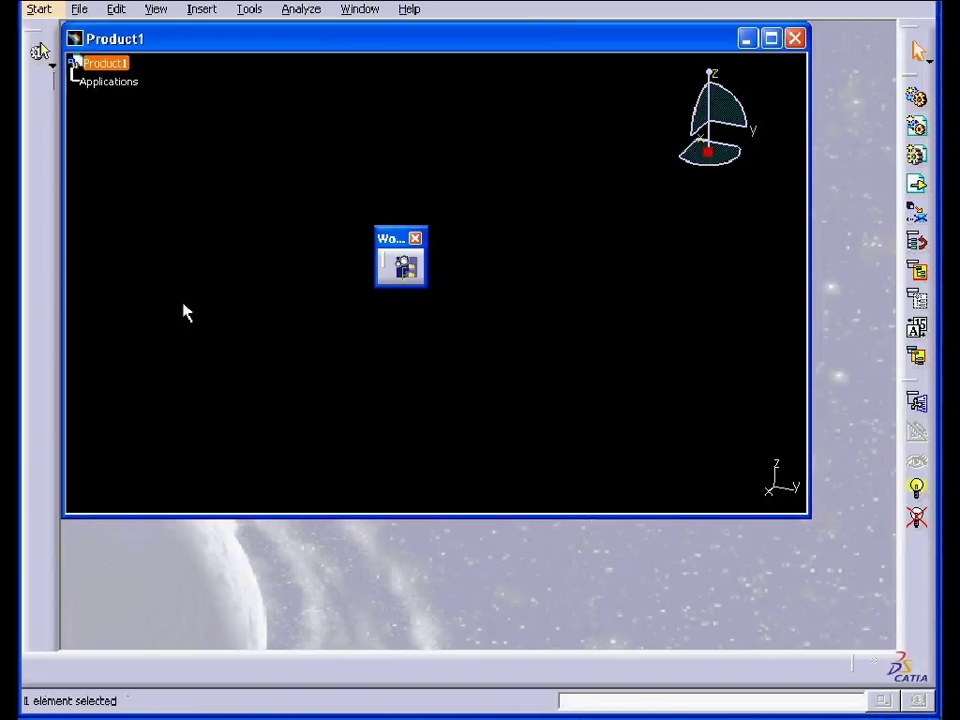
left_click(157, 9)
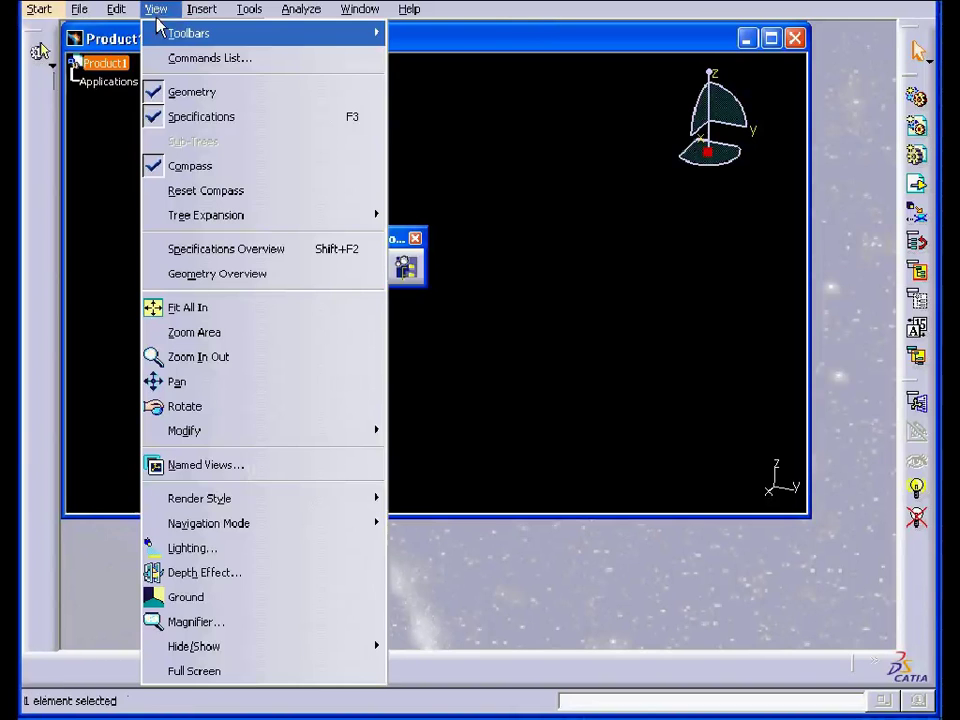
mouse_move(244, 33)
left_click(440, 34)
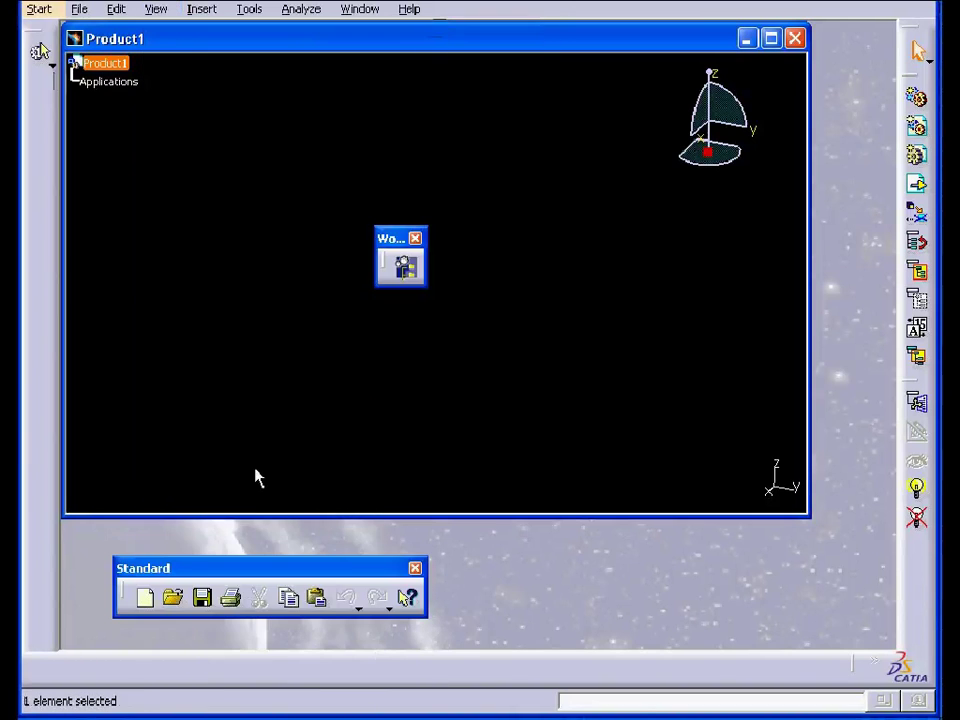
left_click_drag(122, 596, 45, 670)
left_click_drag(403, 246, 751, 537)
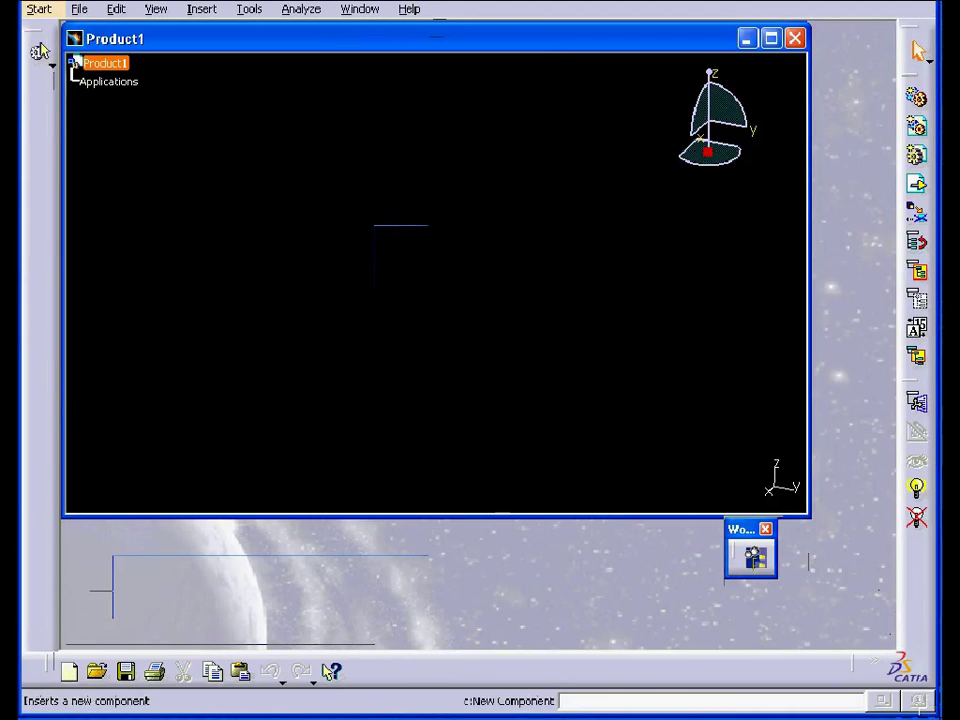
left_click_drag(810, 2, 772, 0)
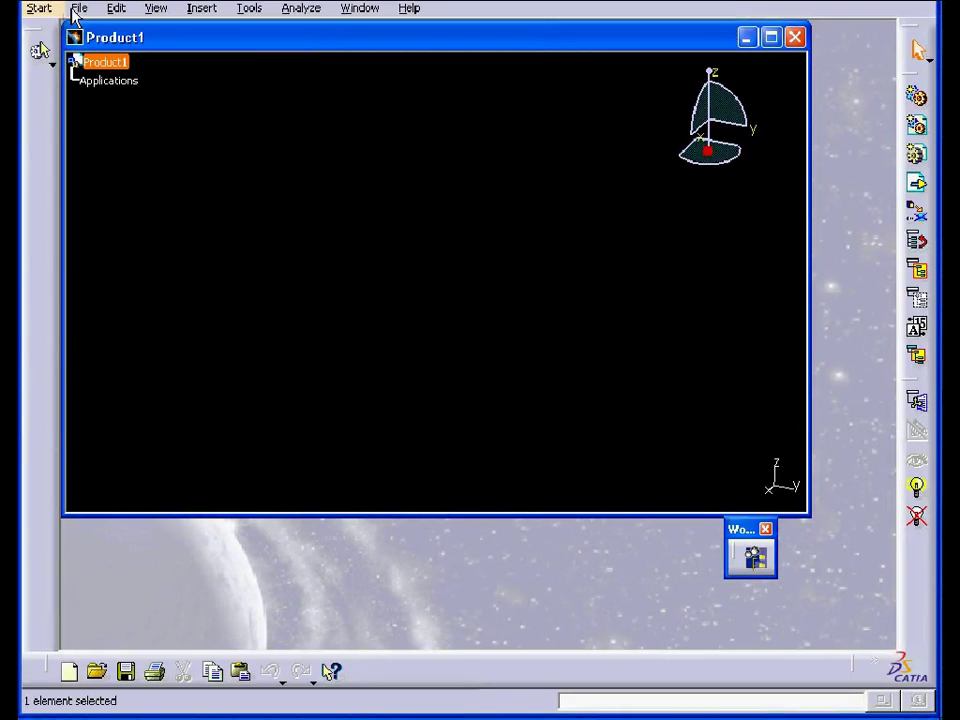
- Open File > Print and cancel the Print dialog without printing
left_click(78, 9)
left_click(129, 255)
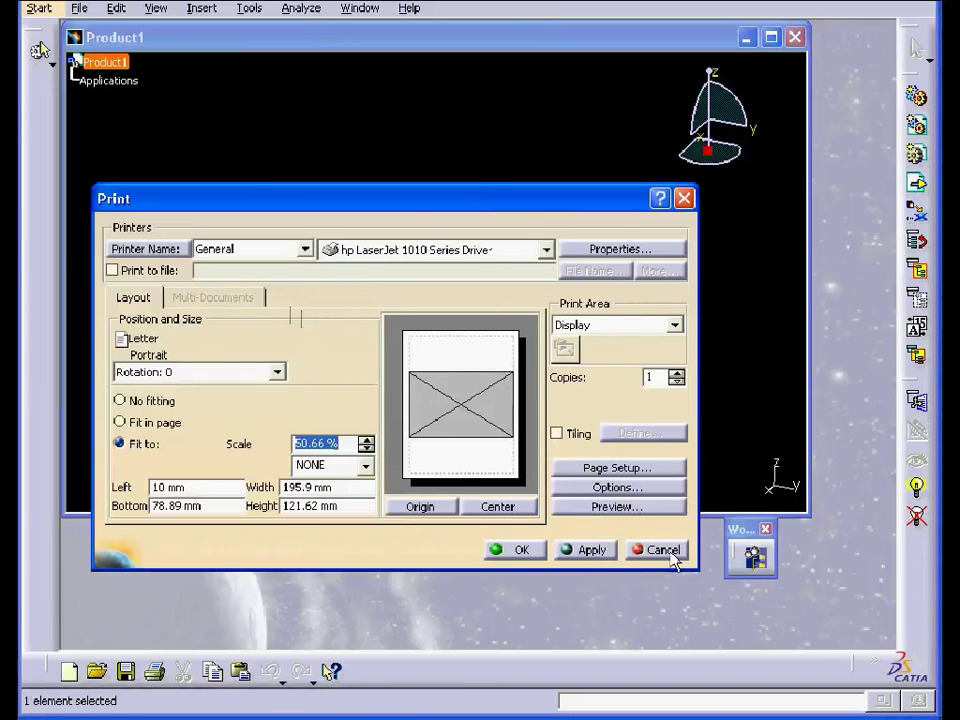
left_click(662, 550)
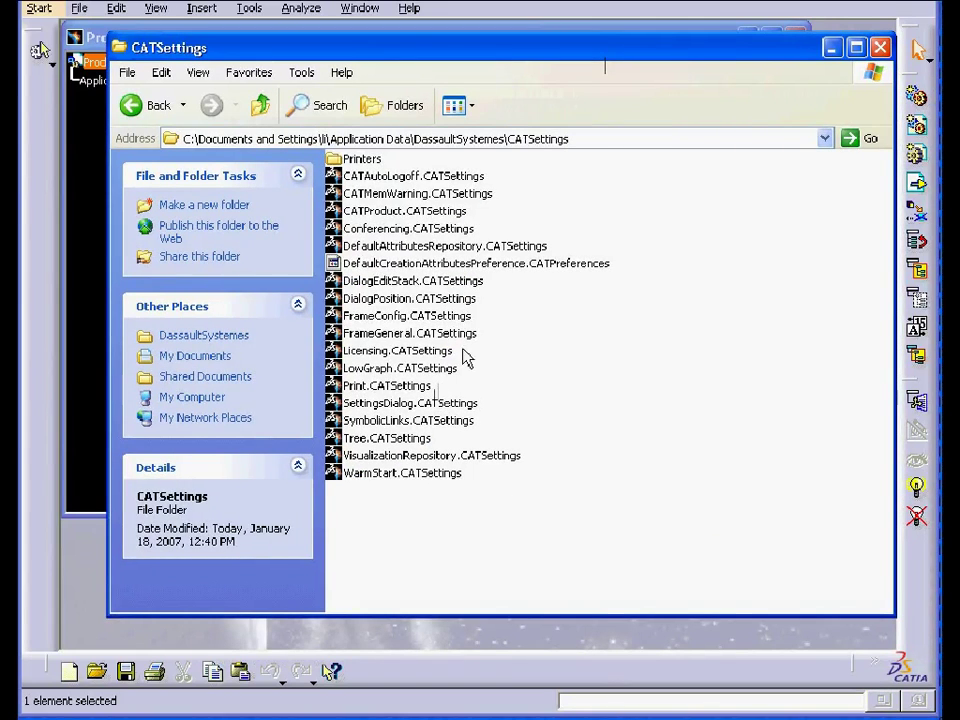
left_click(553, 140)
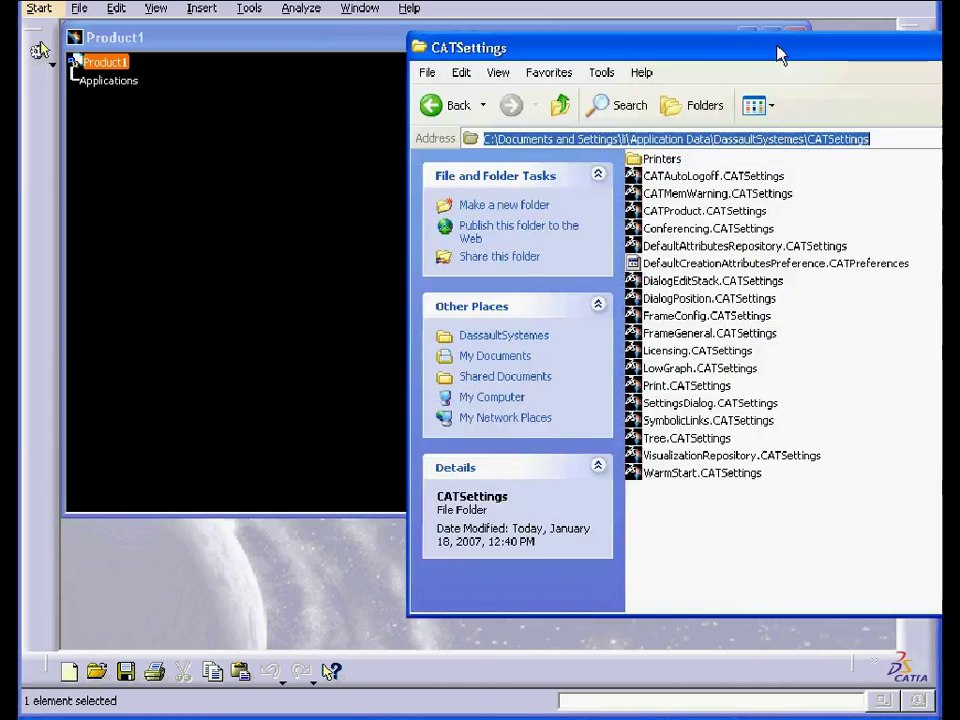
- Go up three levels from CATSettings to the user profile folder and select Application Data
left_click_drag(778, 54, 460, 54)
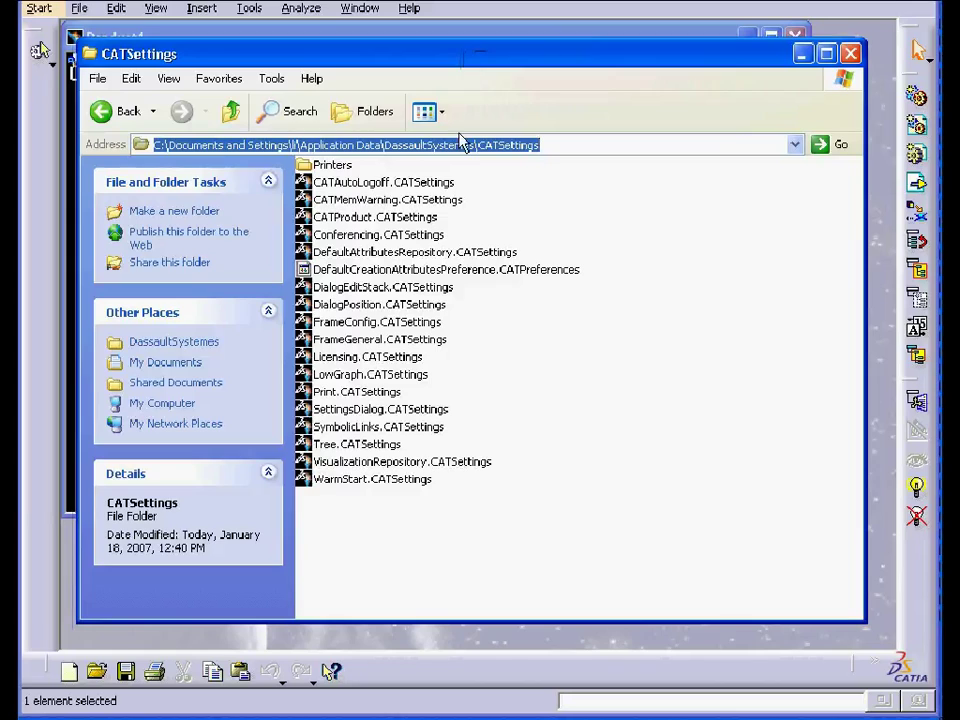
left_click(231, 112)
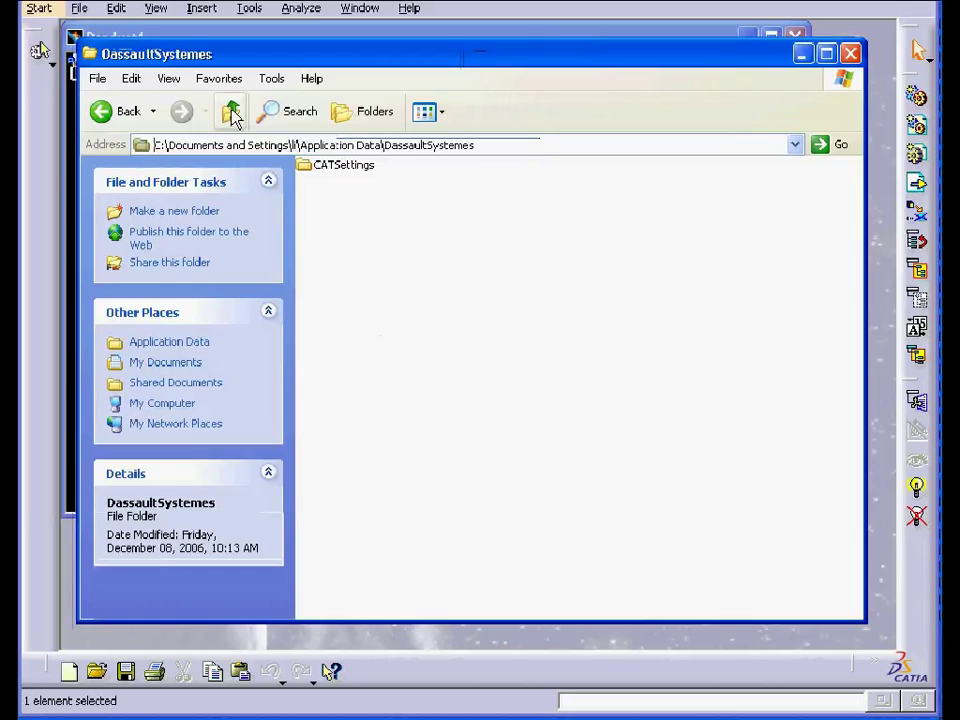
left_click(232, 112)
left_click(232, 112)
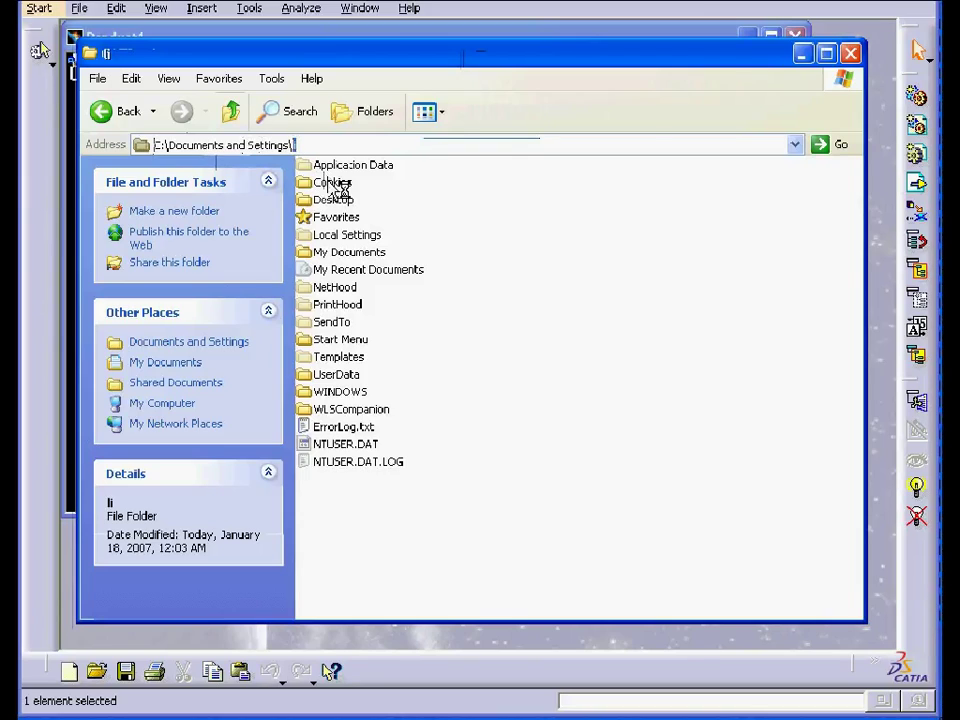
left_click(371, 169)
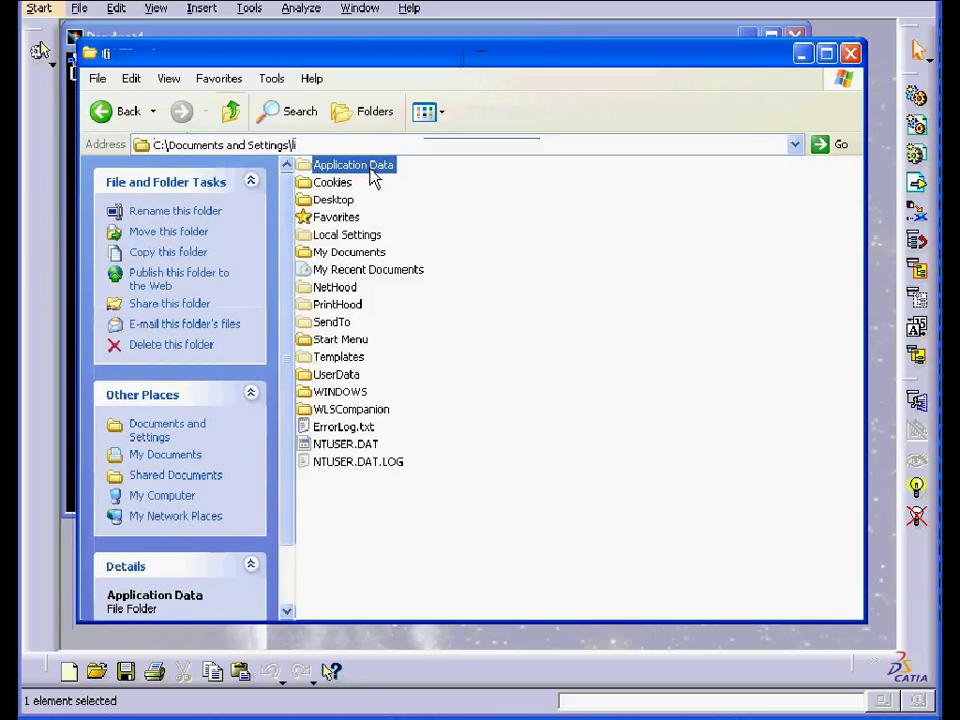
- Set Folder Options to show hidden files and folders, then apply and confirm
left_click(272, 80)
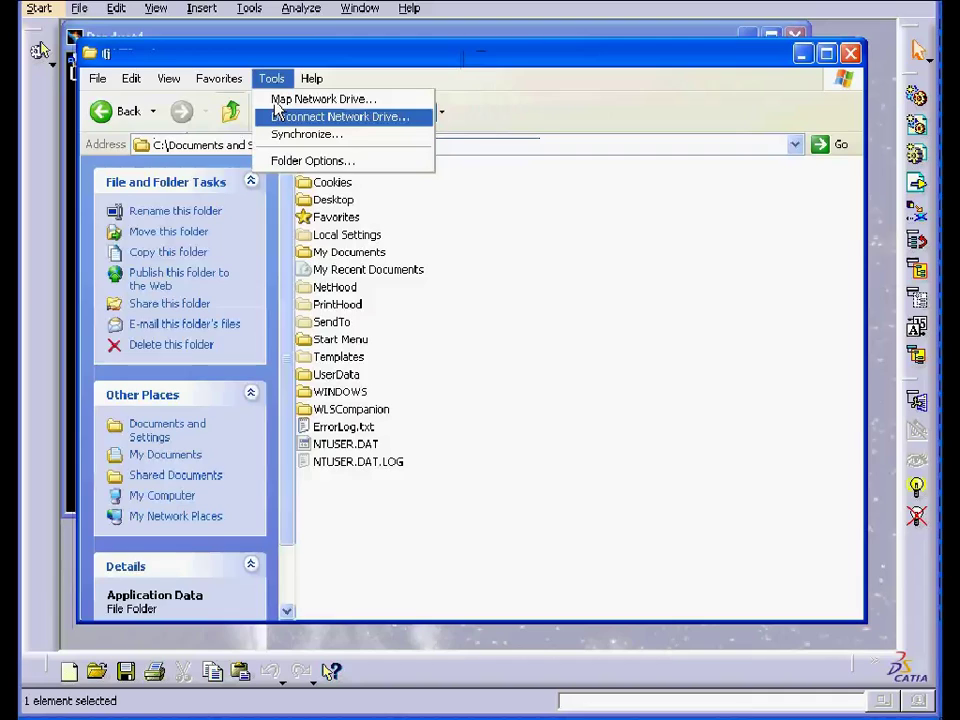
left_click(300, 161)
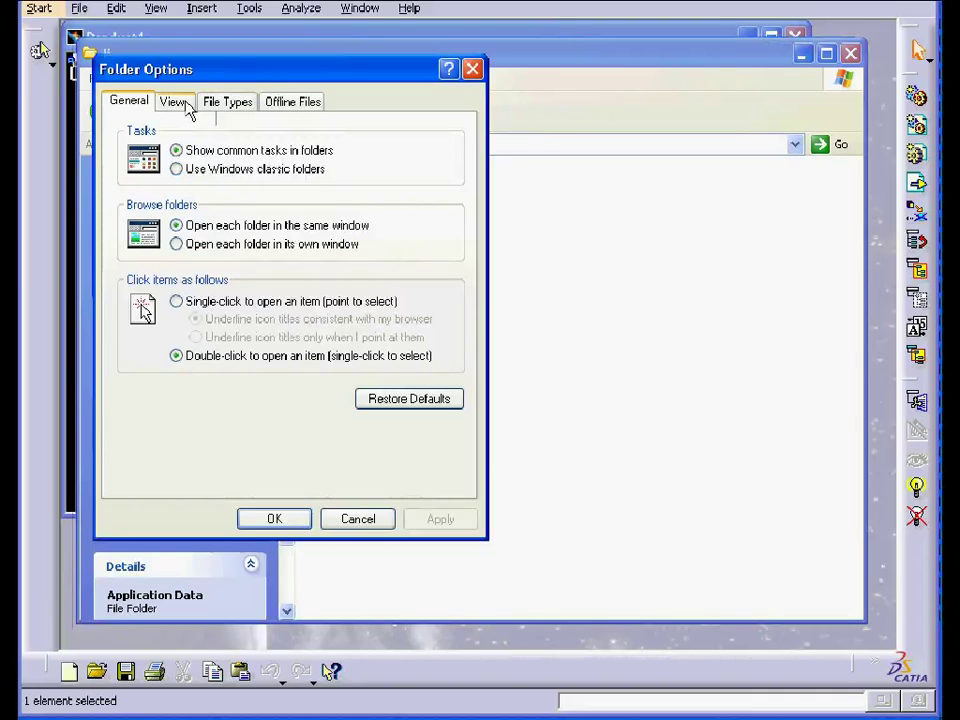
left_click(174, 102)
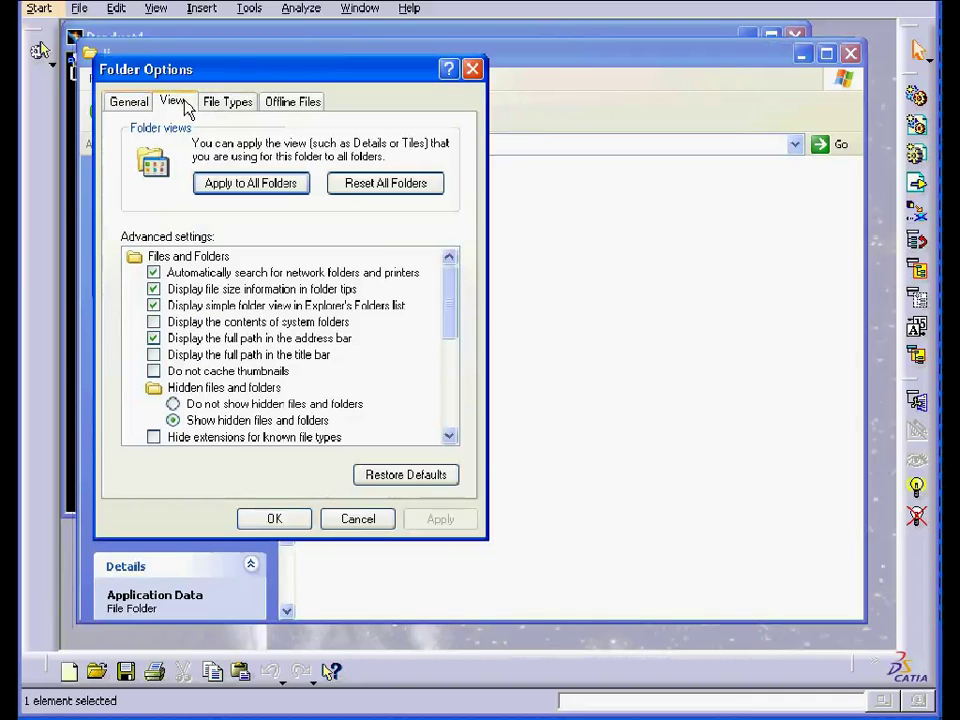
left_click(240, 404)
left_click(250, 420)
left_click(440, 520)
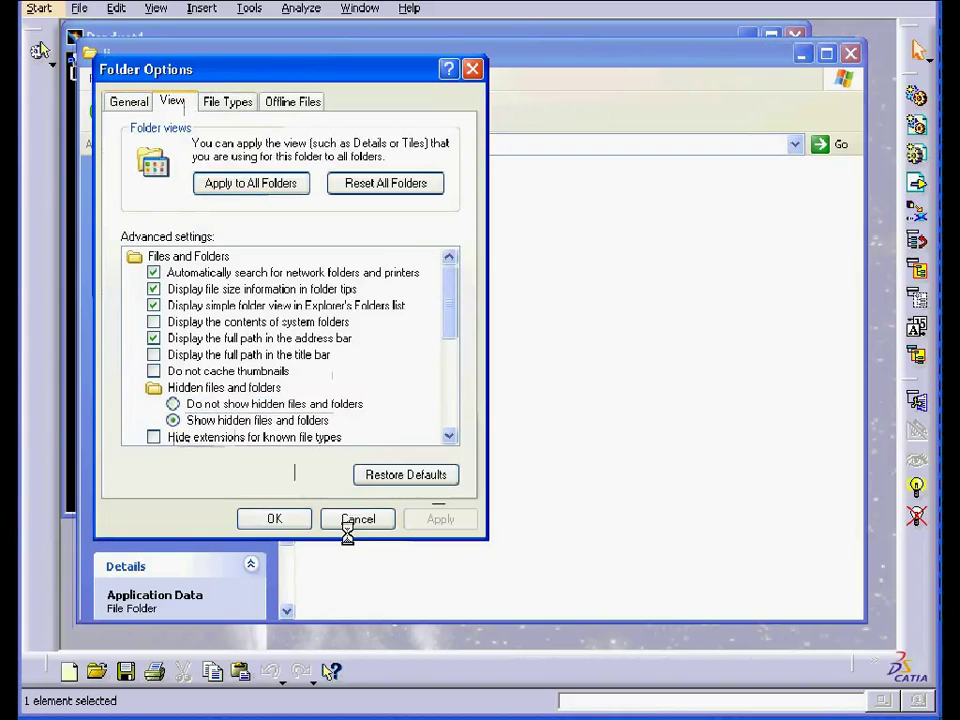
left_click(292, 523)
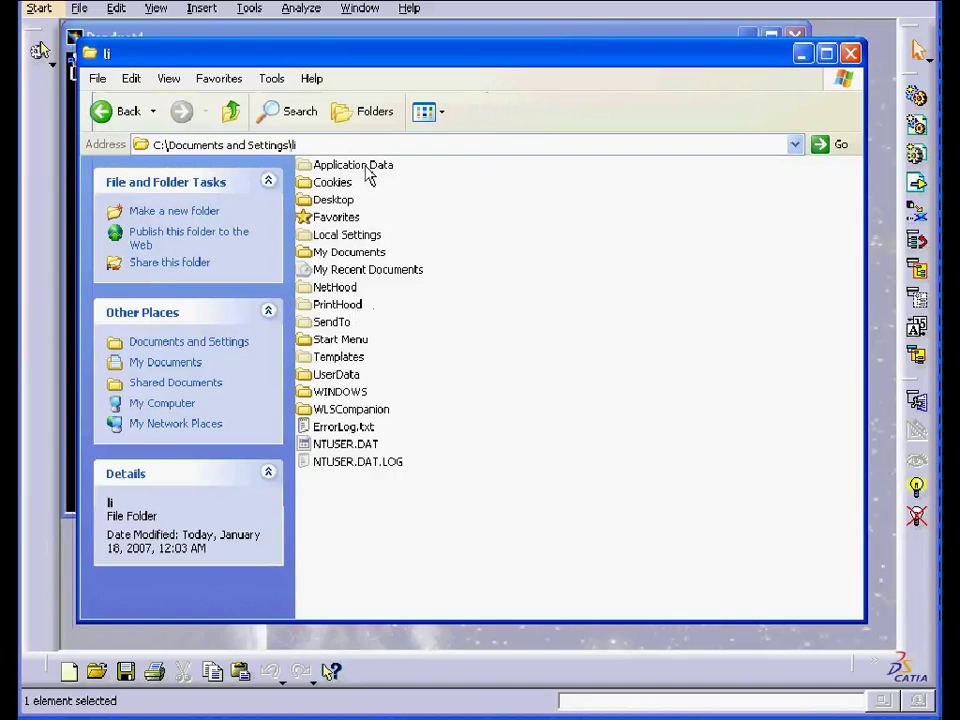
- Open Application Data > DassaultSystemes > CATSettings and select all its files
double_click(366, 167)
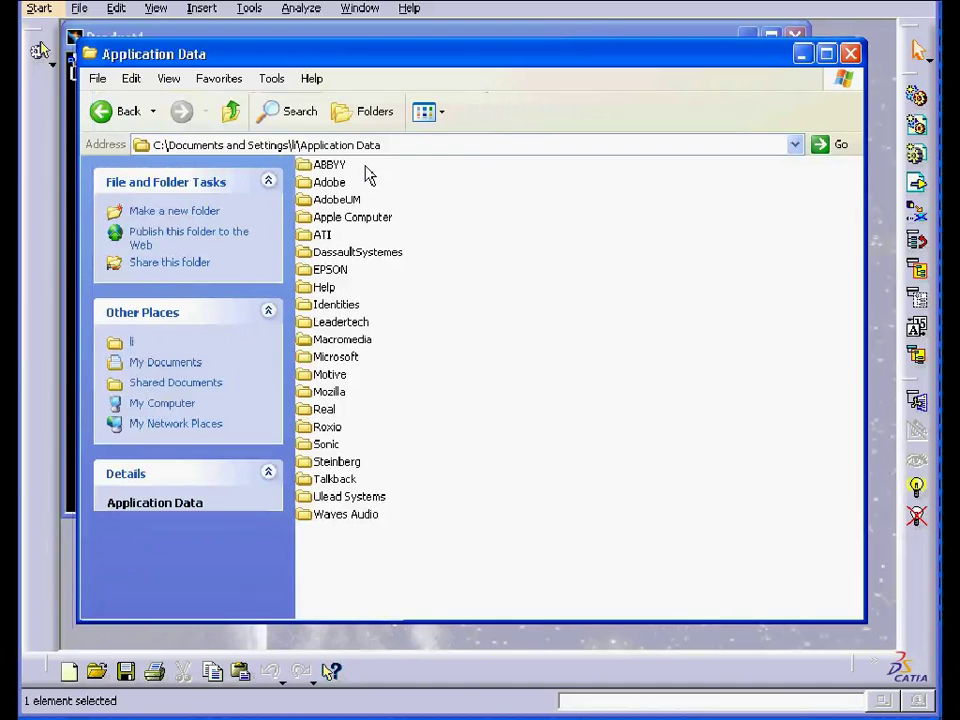
left_click(376, 256)
double_click(374, 258)
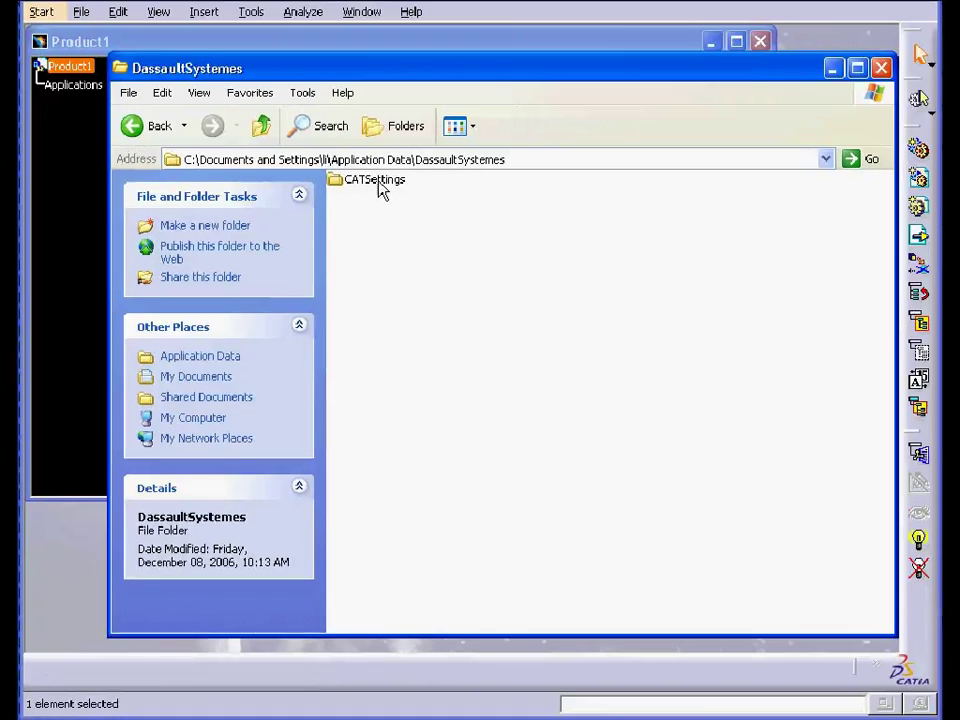
double_click(379, 182)
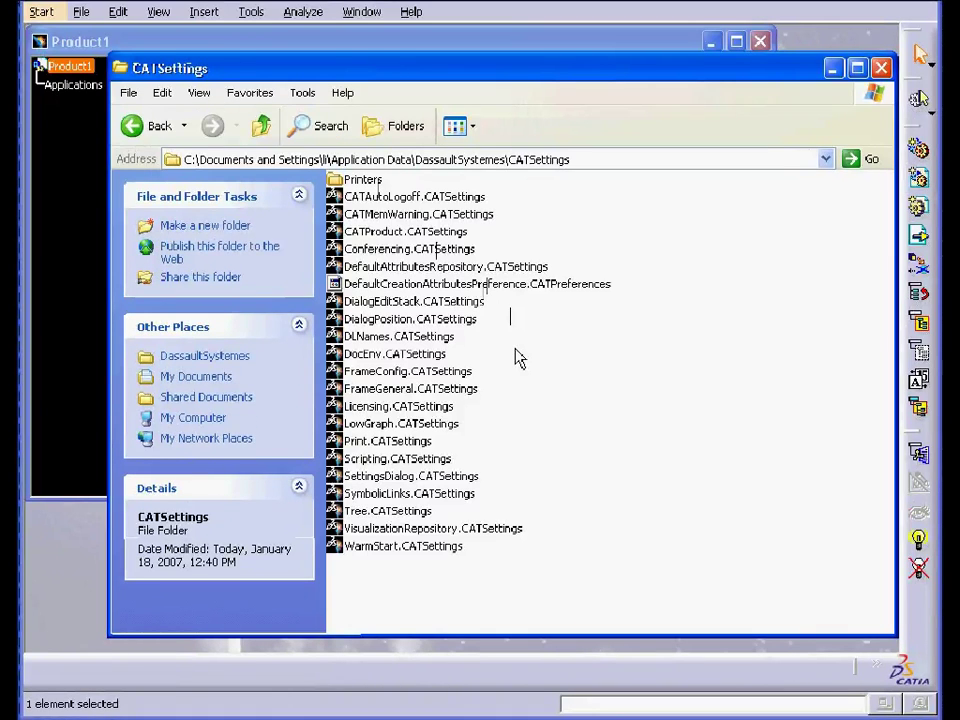
left_click_drag(527, 584, 362, 181)
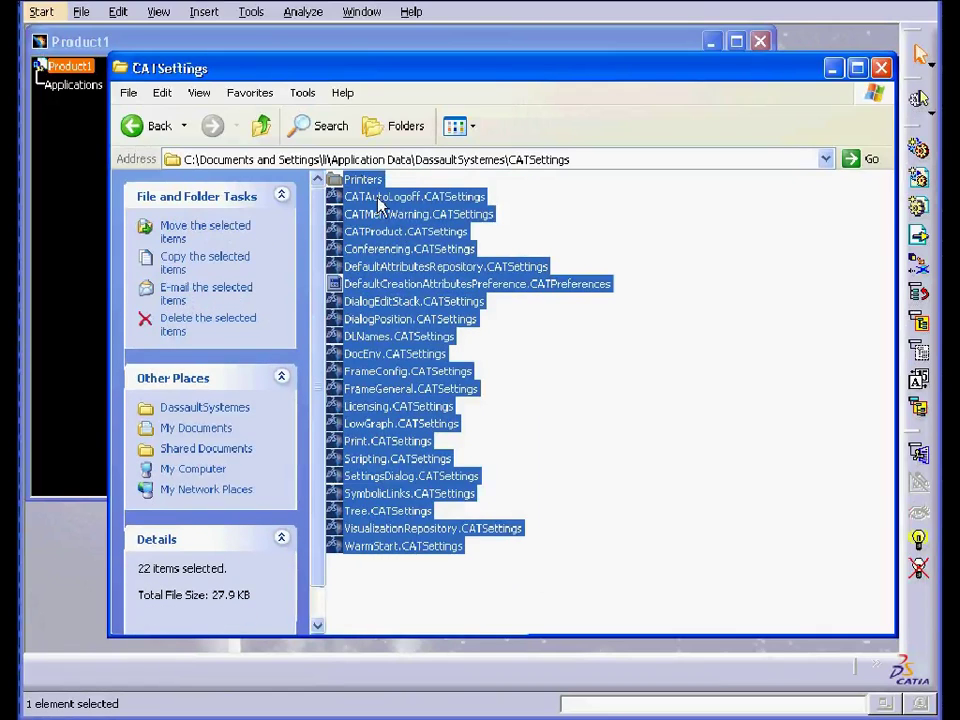
- Deselect Licensing.CATSettings, delete the other 21 settings files, and move Explorer aside
left_click(420, 406, "ctrl")
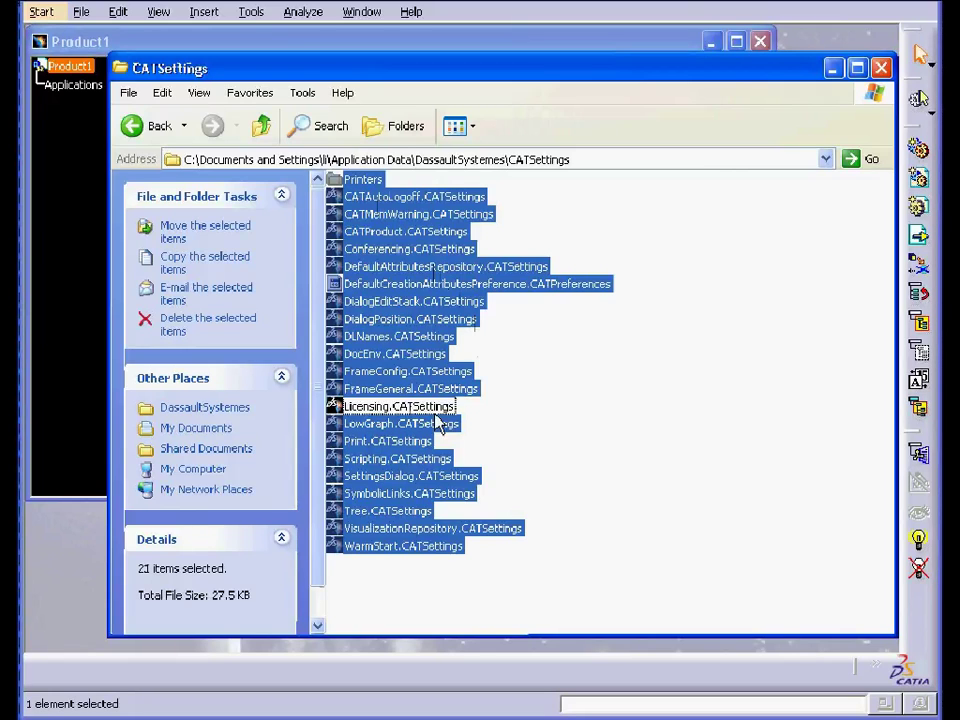
key("Delete")
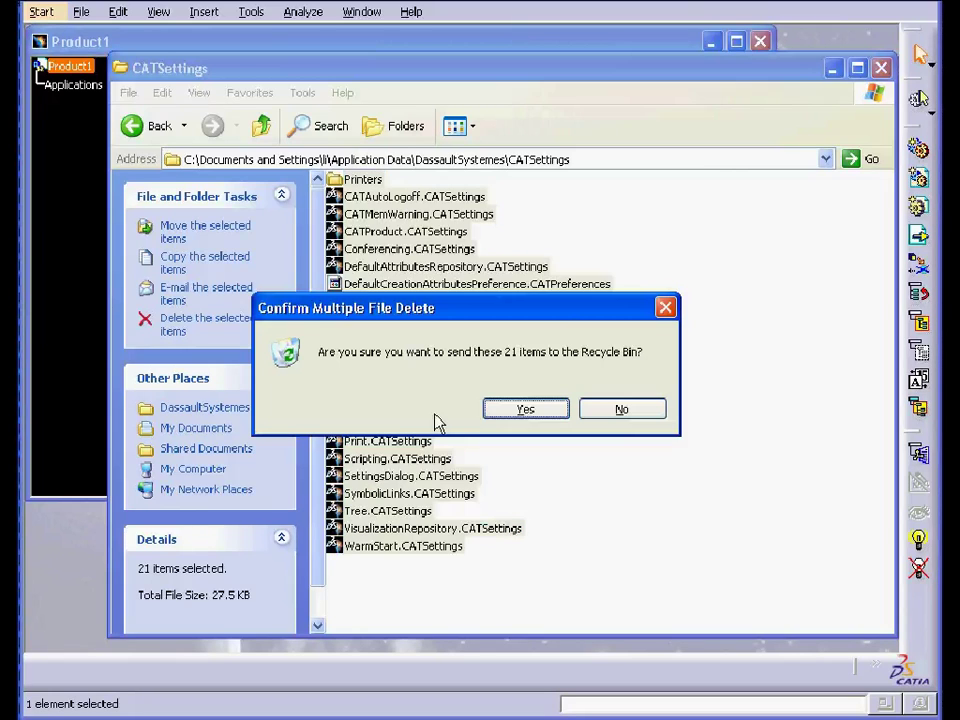
left_click(526, 410)
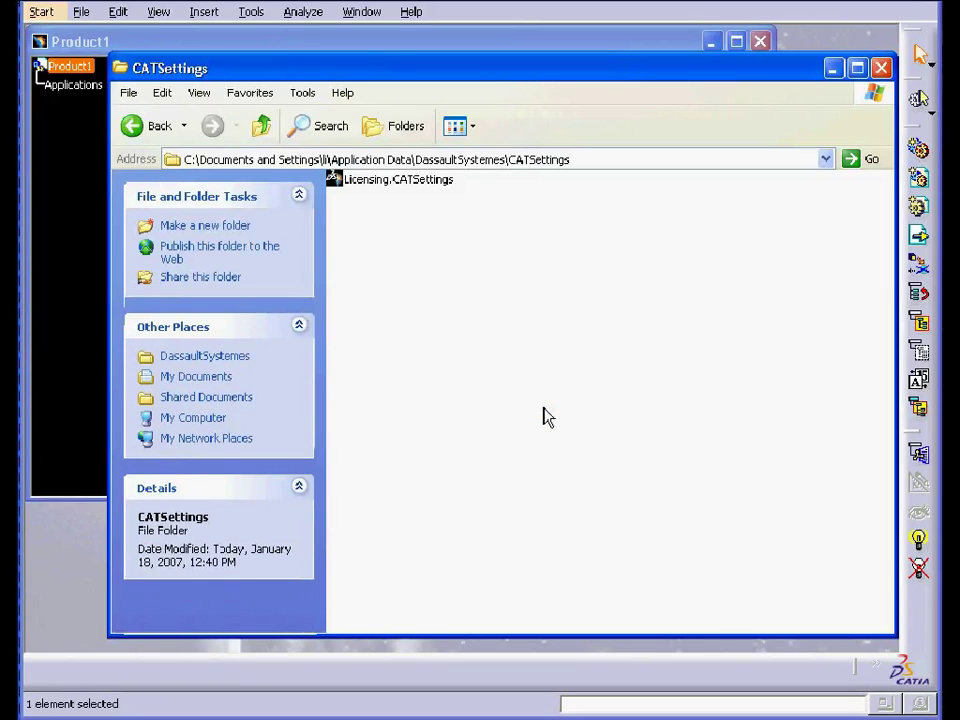
left_click_drag(485, 70, 920, 52)
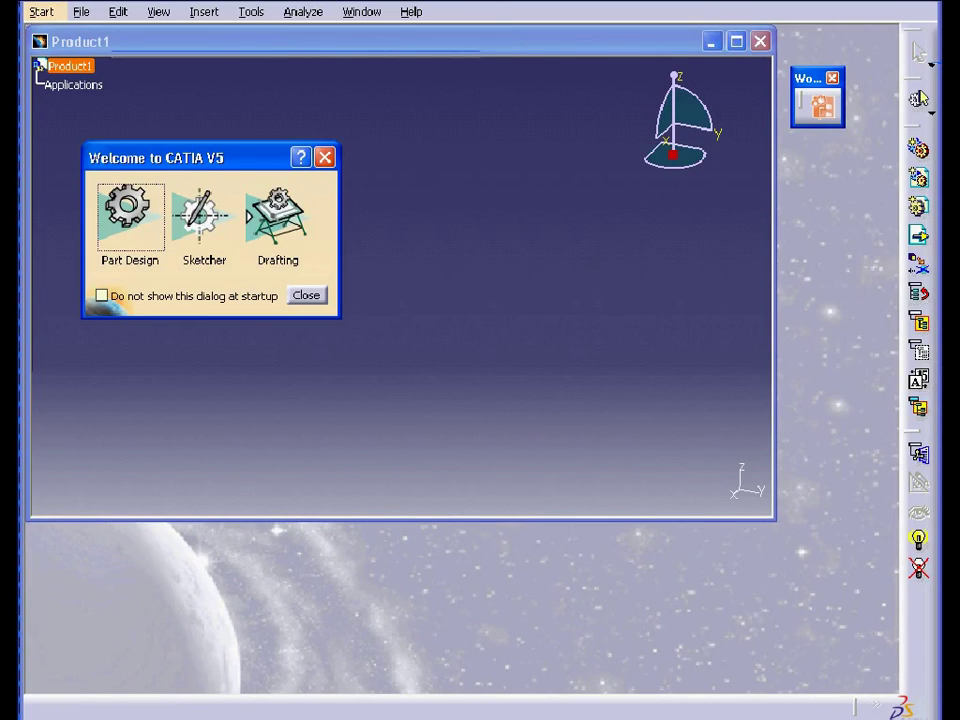
- Close the Welcome to CATIA V5 dialog
left_click(317, 300)
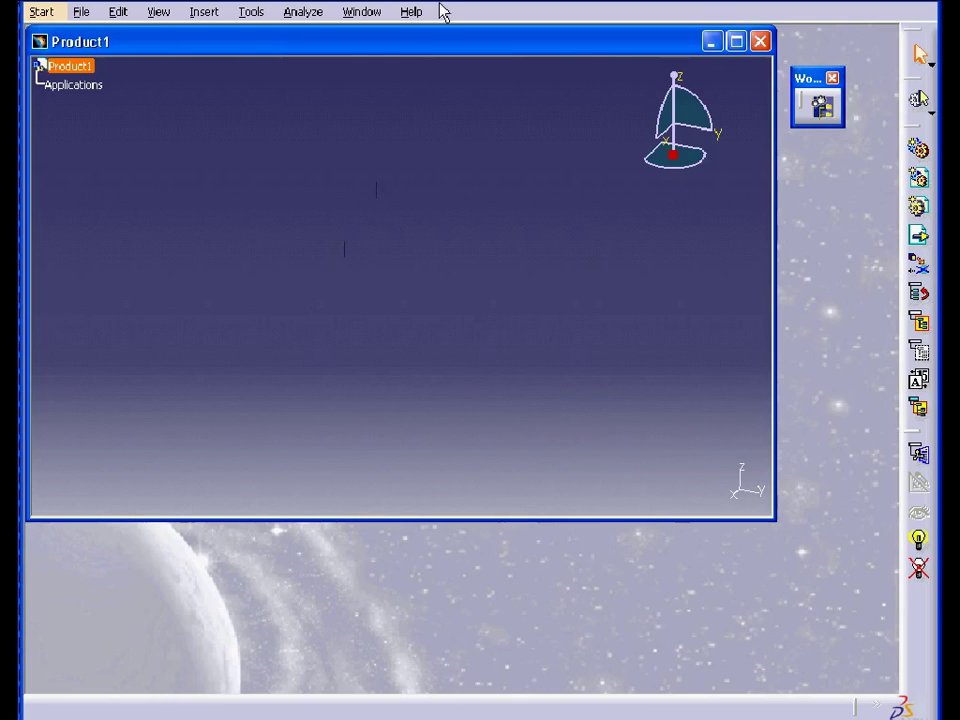
- Dock the Workbench toolbar with the others and re-dock the Select toolbar on the left
left_click_drag(441, 5, 474, 39)
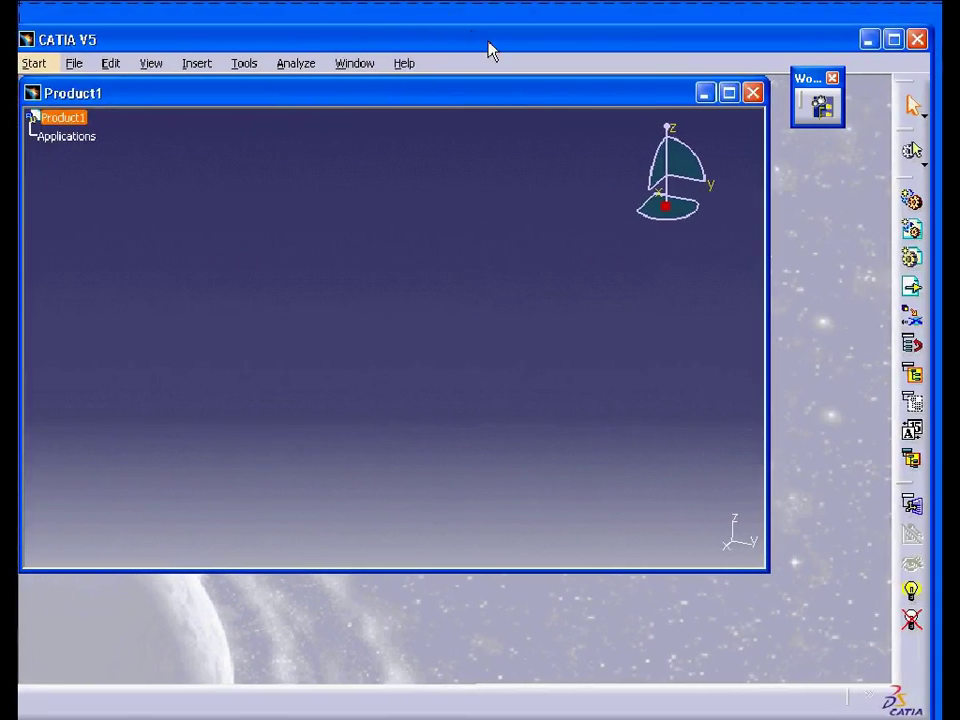
left_click_drag(820, 88, 55, 693)
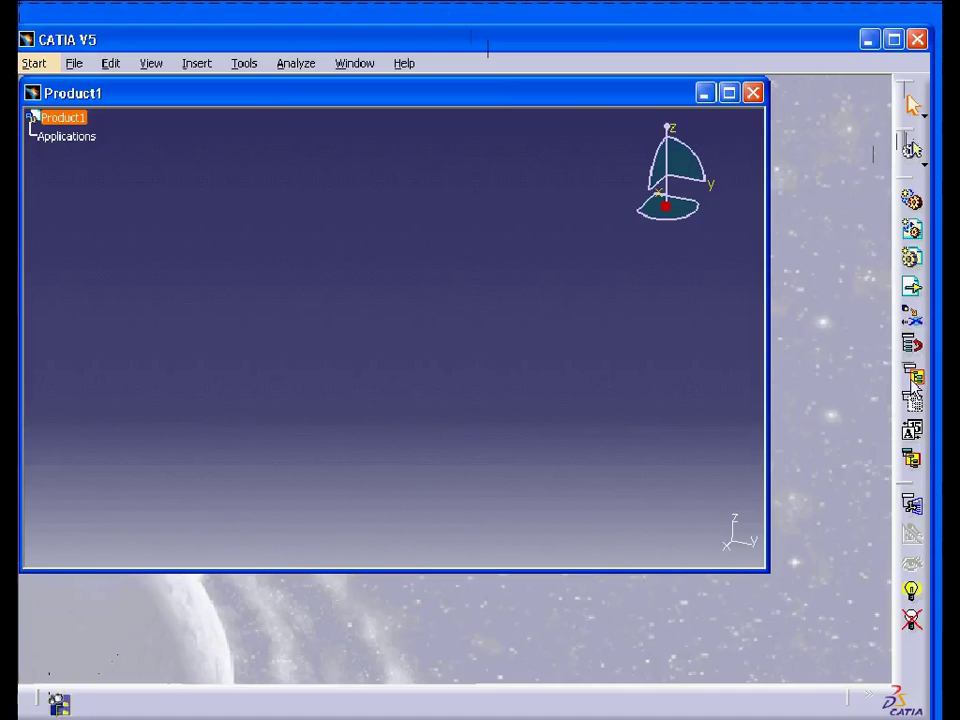
left_click_drag(906, 146, 30, 219)
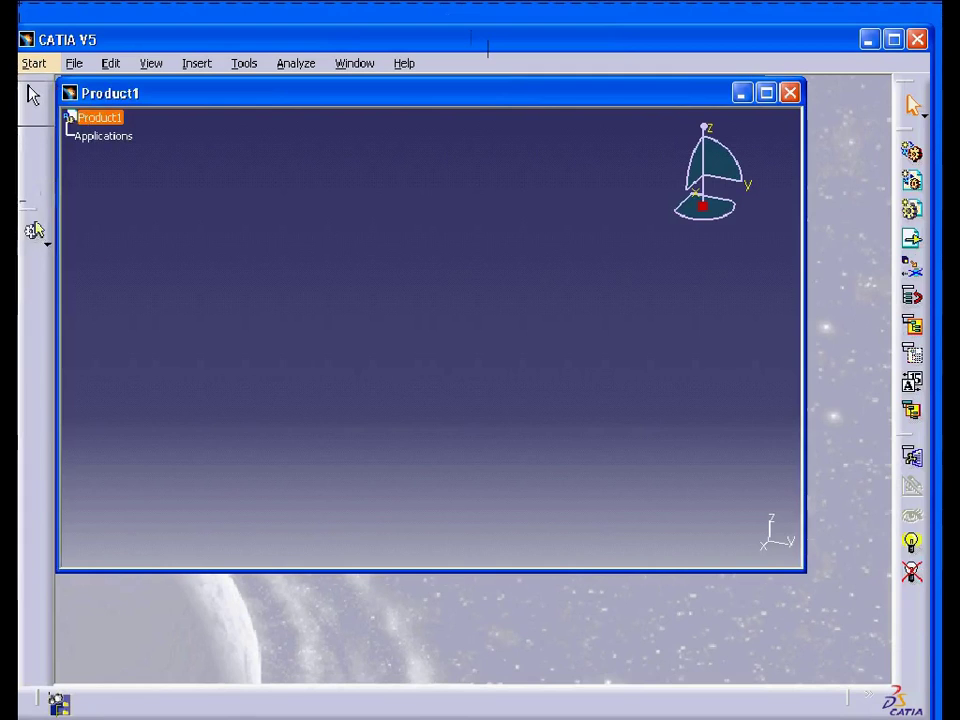
left_click_drag(33, 95, 30, 97)
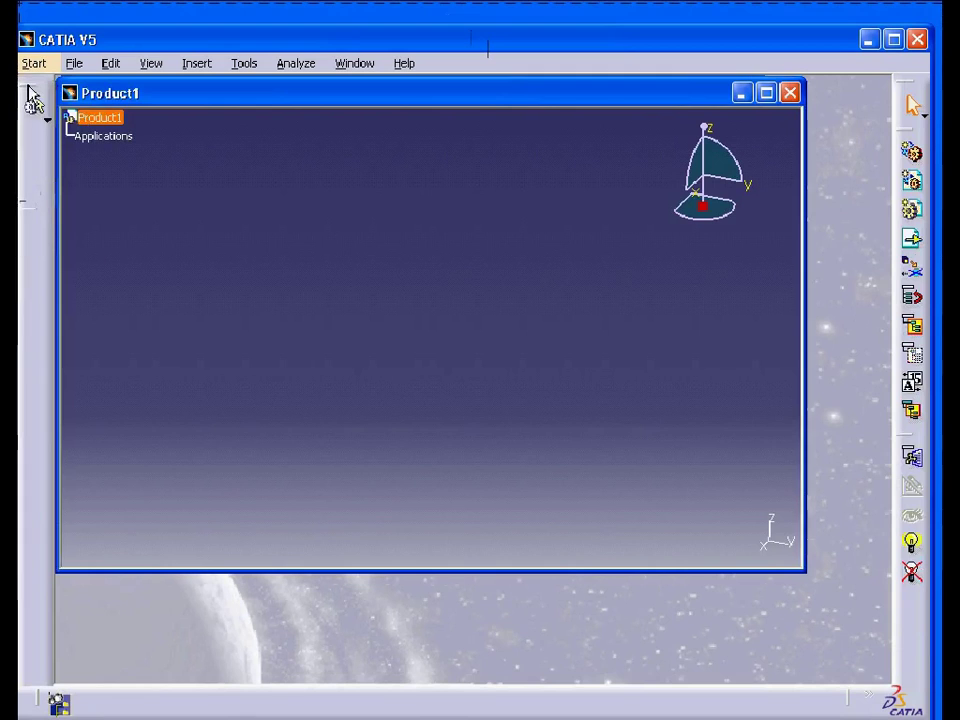
- Open File > Print and cancel without printing
left_click(74, 63)
left_click(123, 312)
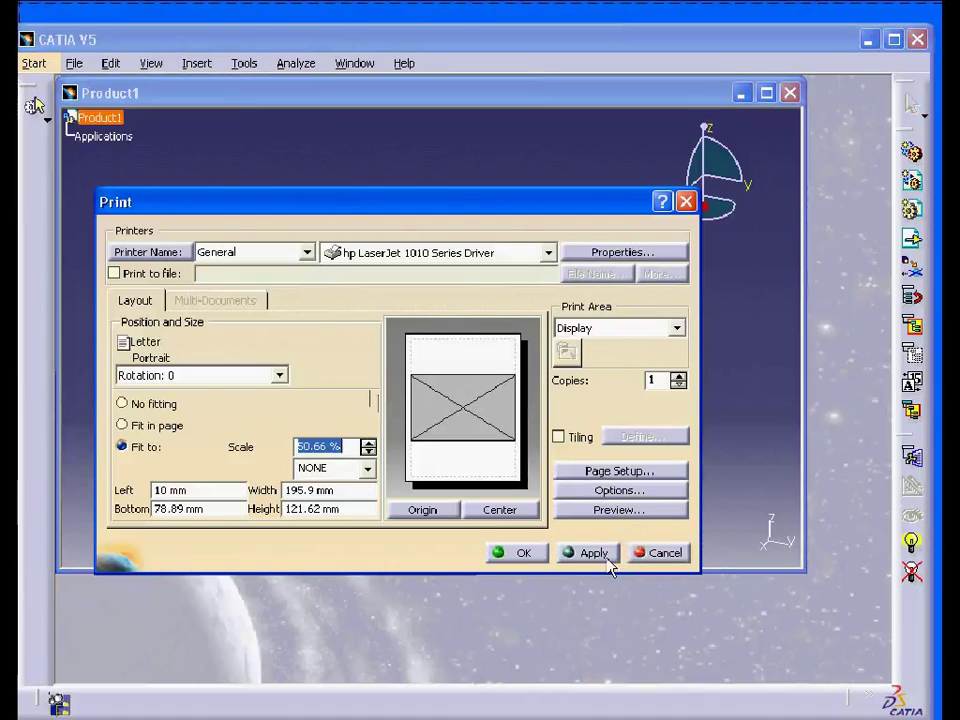
left_click(663, 555)
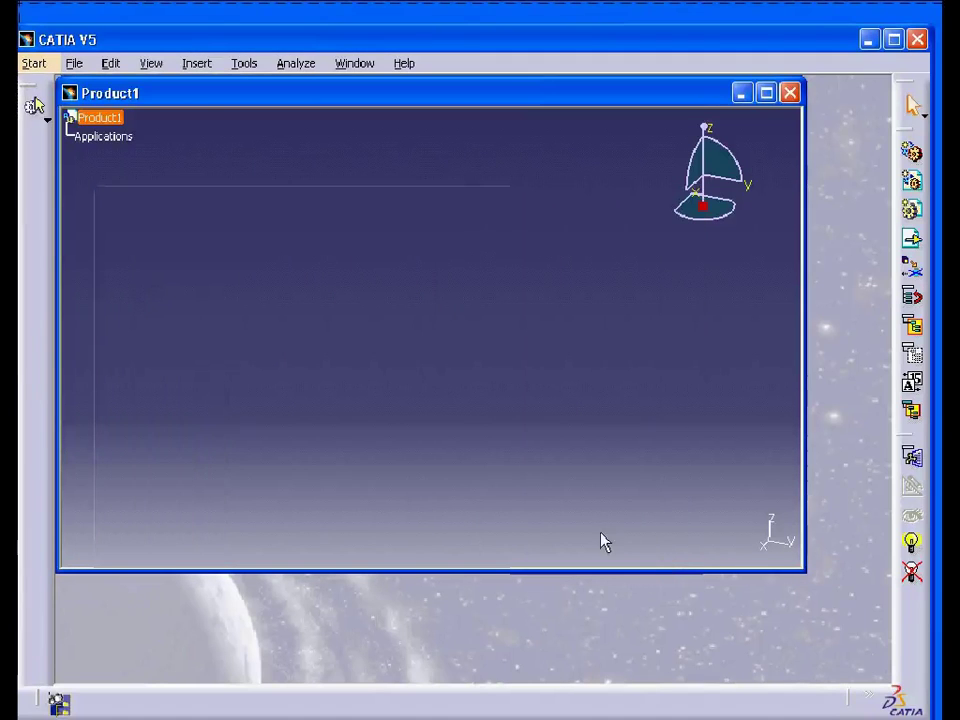
- In Options > Display > Visualization, set the background to black and turn off Graduated color background
left_click(245, 66)
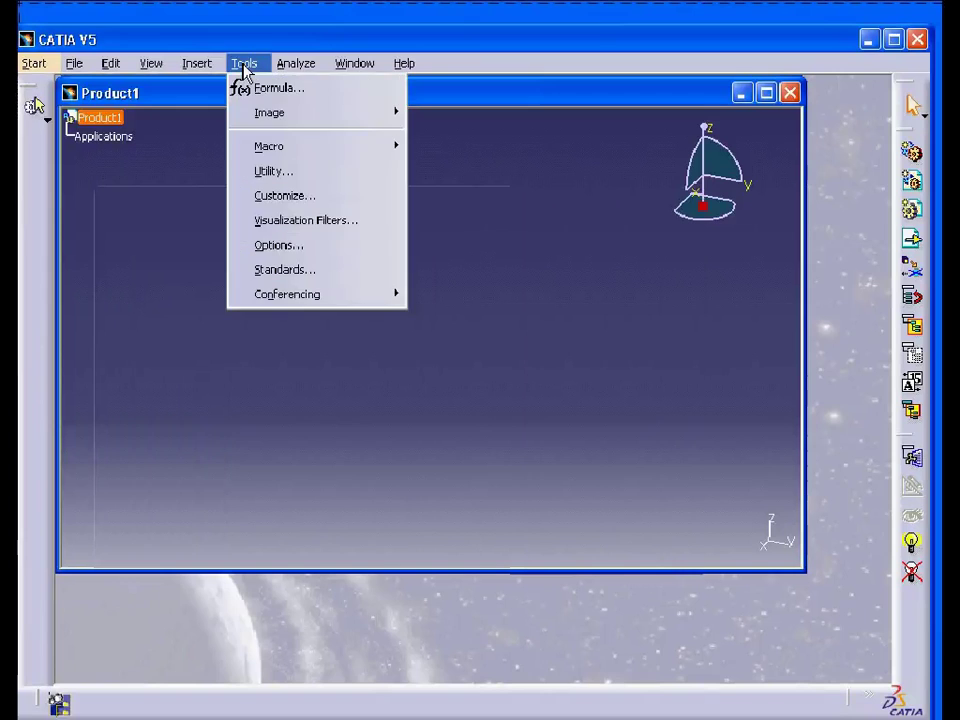
left_click(245, 68)
left_click(246, 66)
left_click(313, 246)
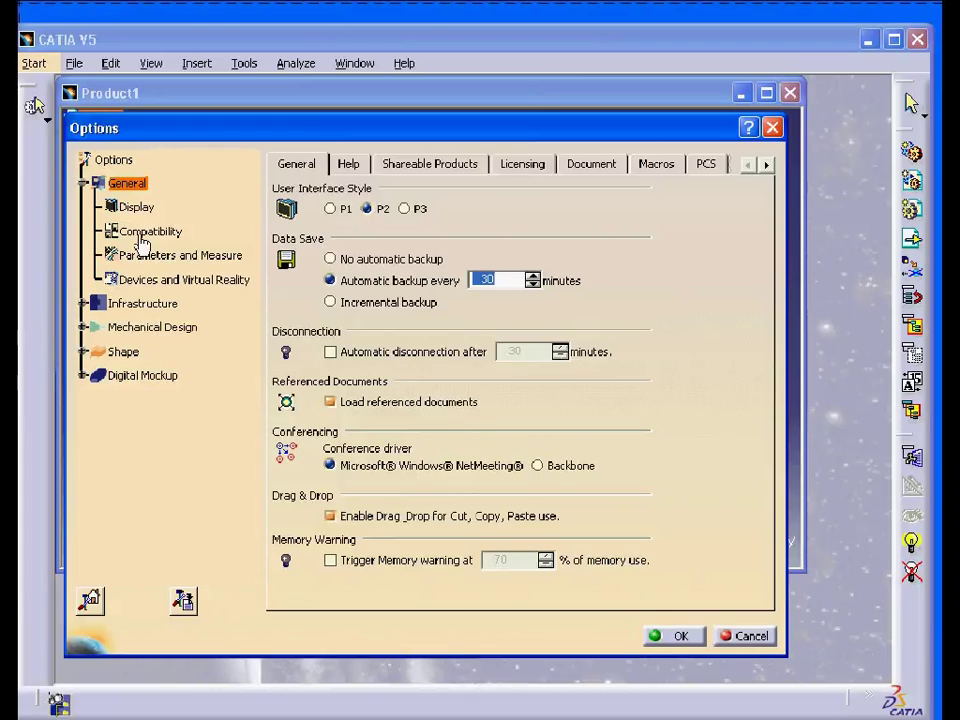
left_click(133, 206)
left_click(668, 164)
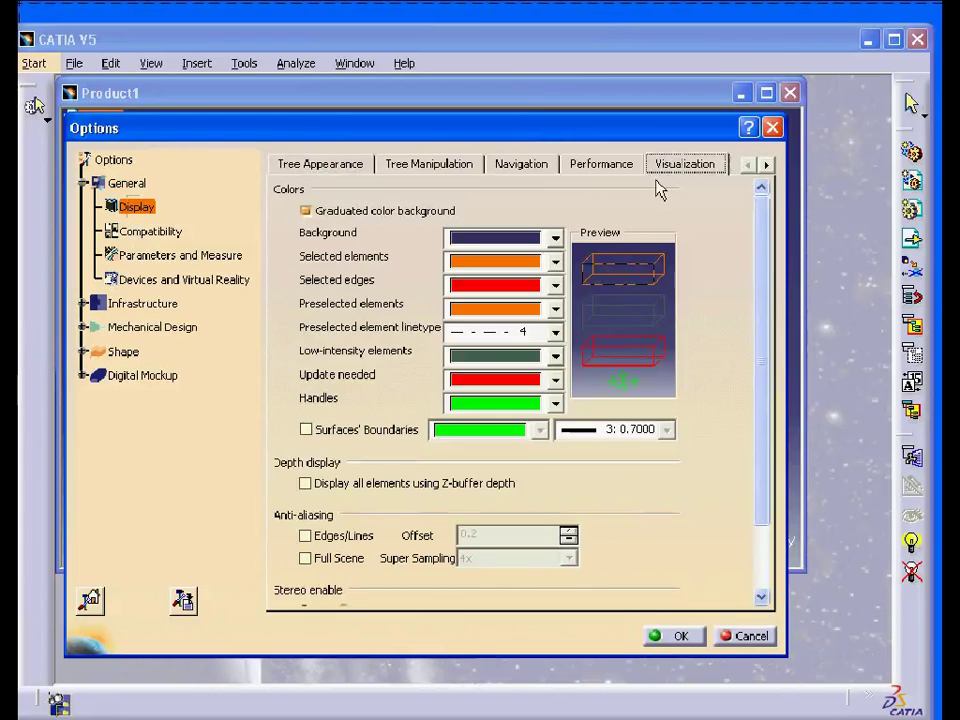
left_click(558, 240)
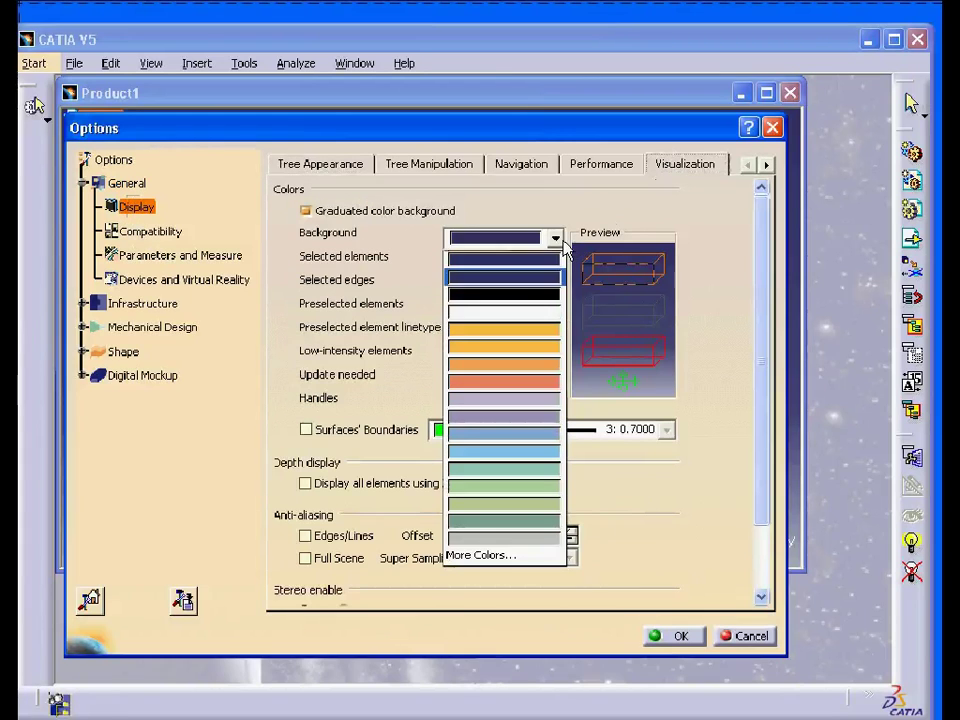
left_click(522, 296)
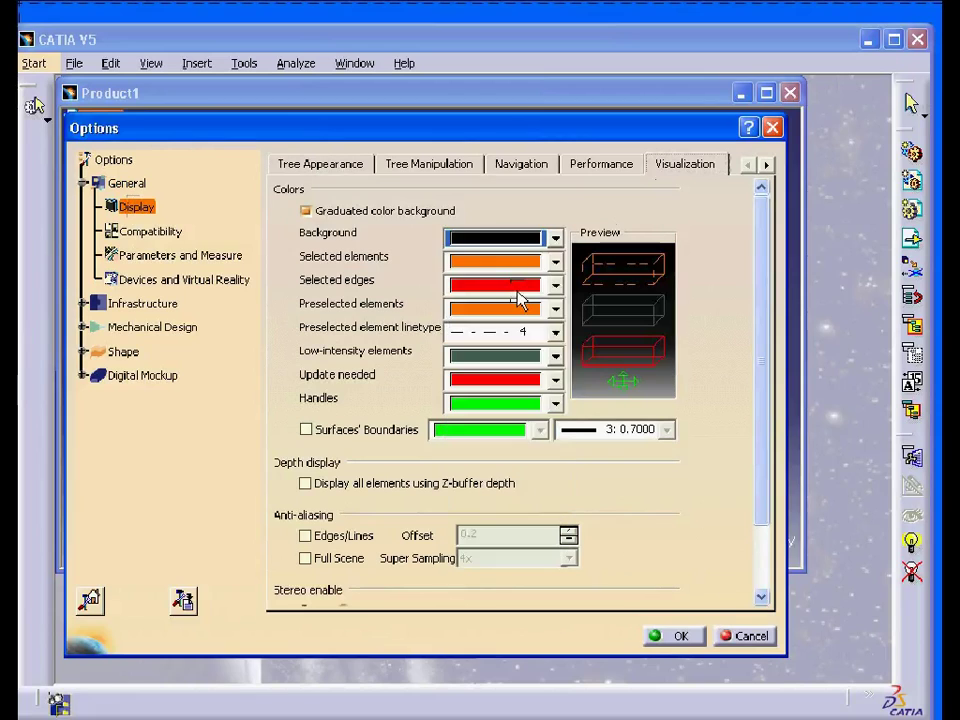
left_click(303, 212)
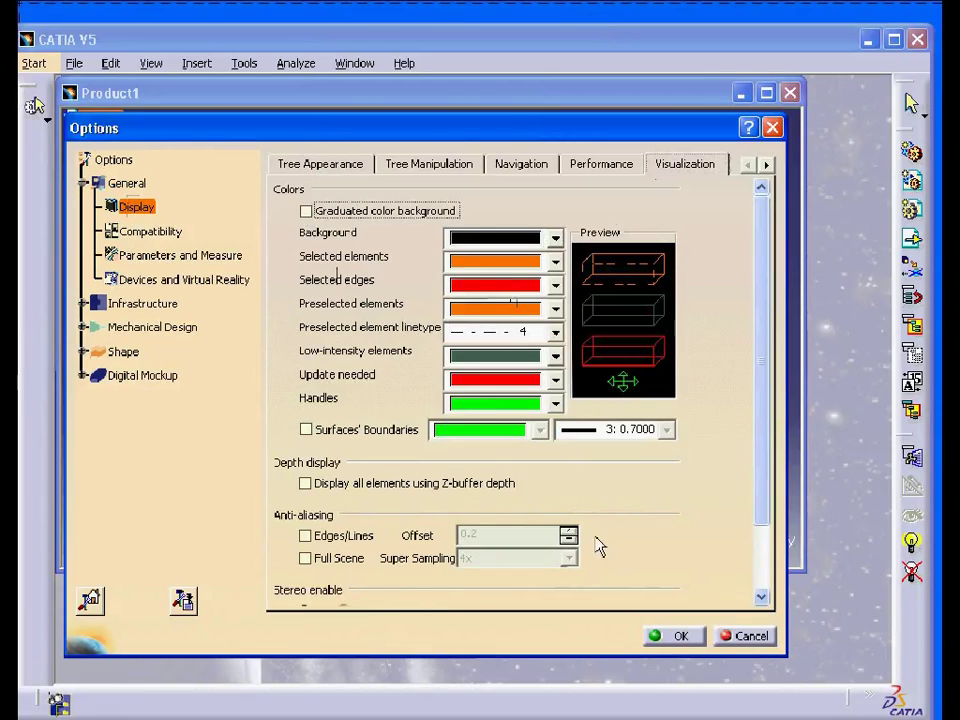
left_click(670, 640)
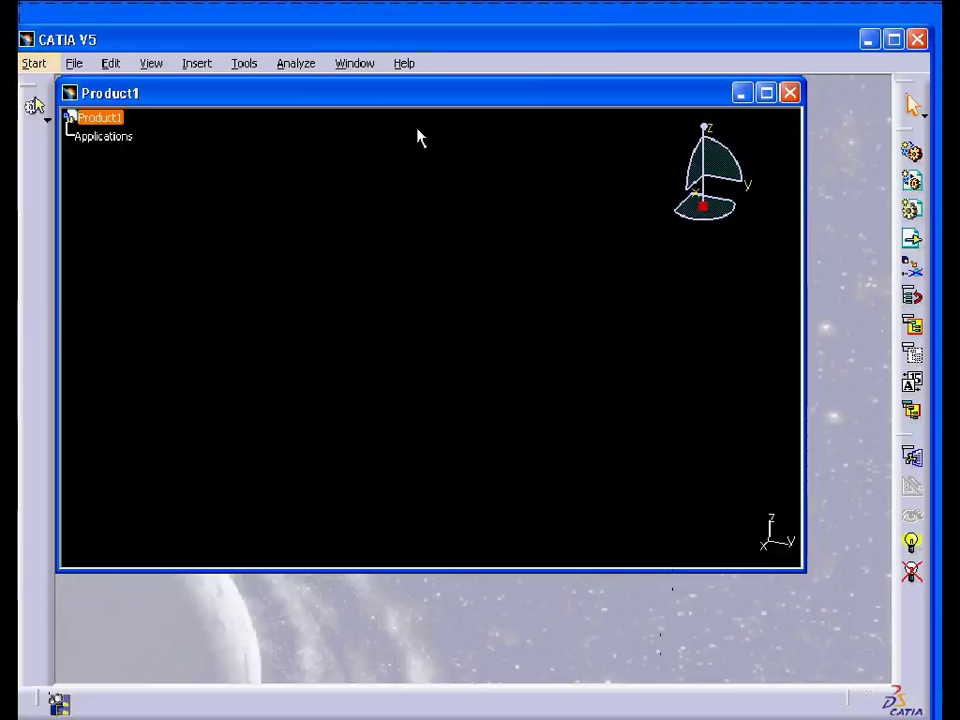
left_click(244, 63)
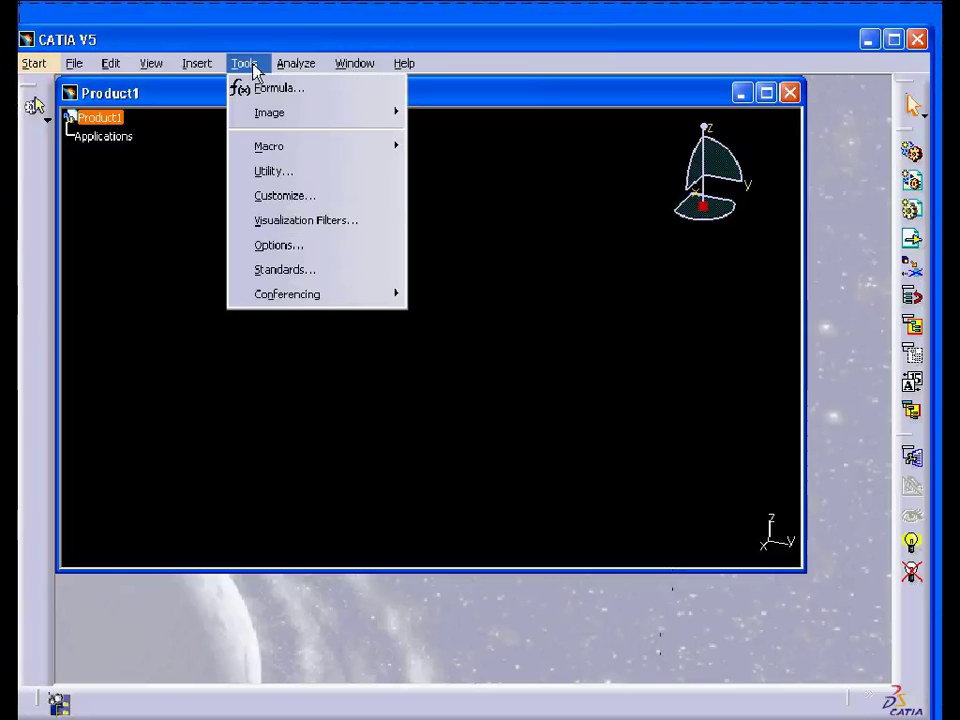
left_click(308, 197)
left_click_drag(450, 200, 399, 214)
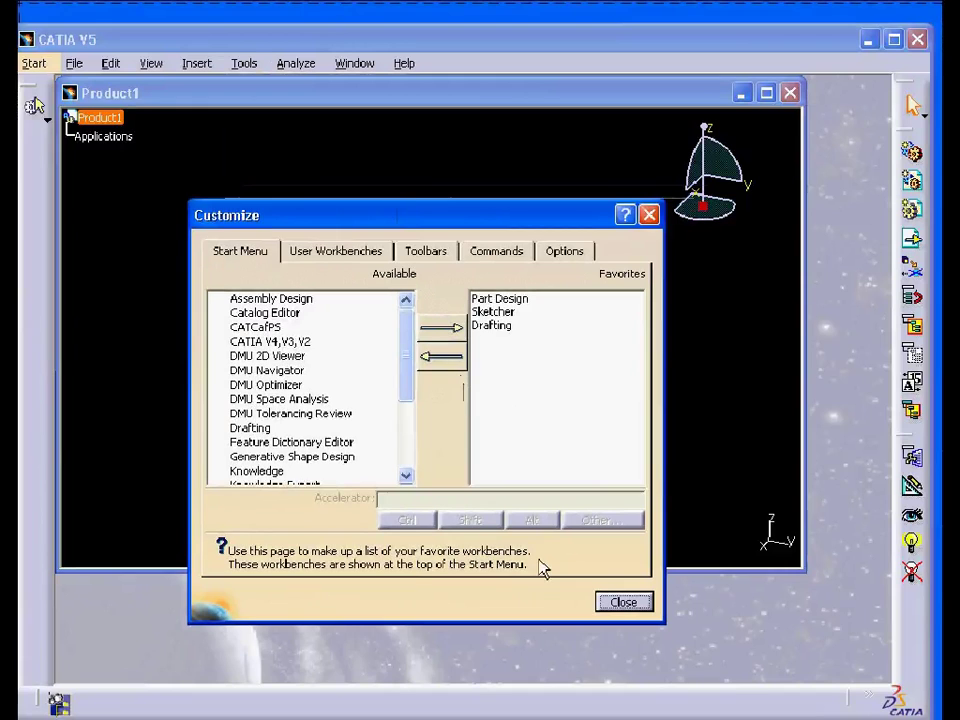
left_click(624, 602)
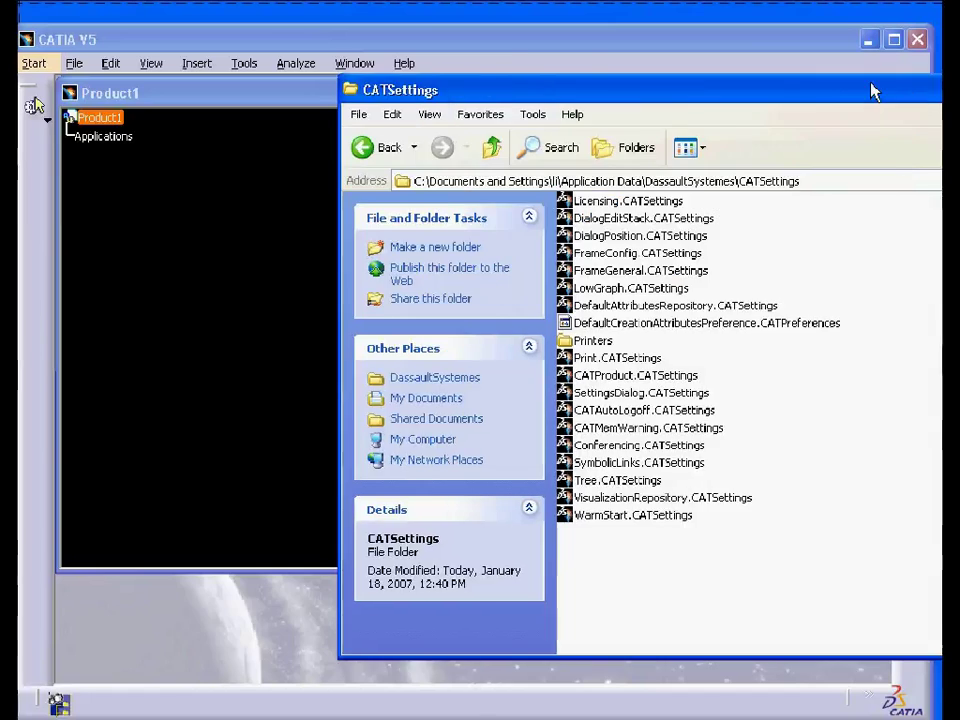
- Create a new subfolder in CATSettings and name it '_MyCat Set'
left_click_drag(874, 90, 608, 89)
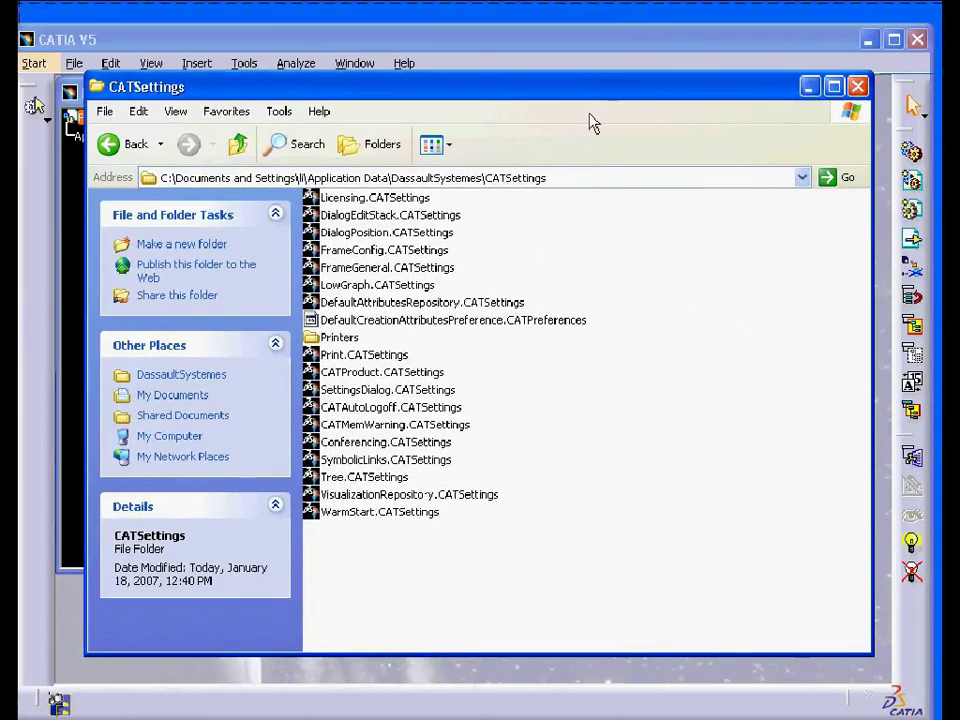
right_click(323, 548)
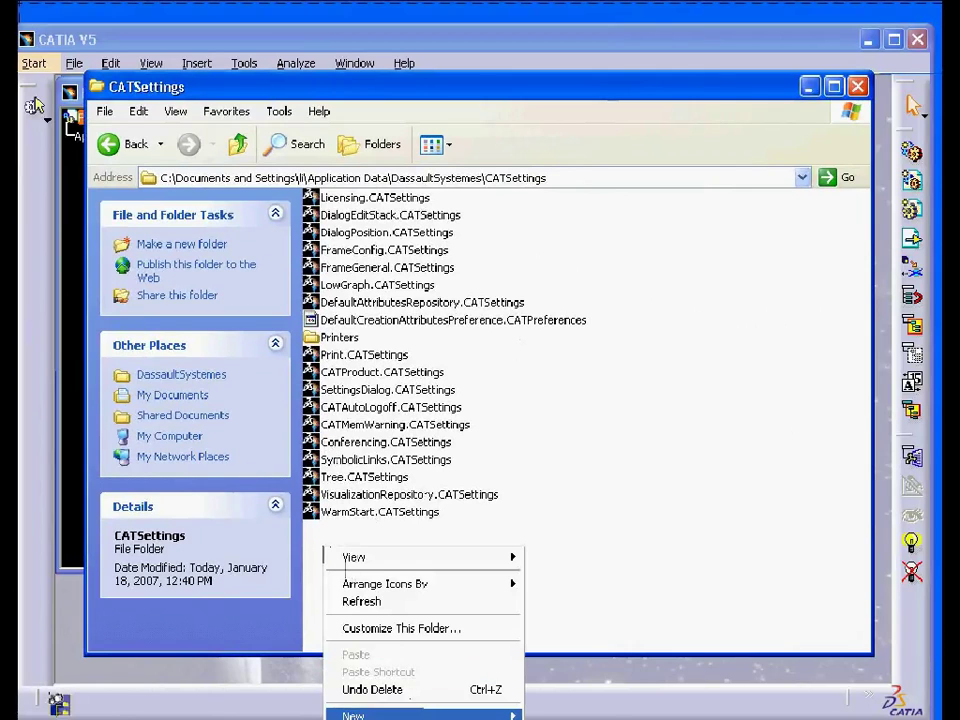
mouse_move(400, 715)
left_click(641, 322)
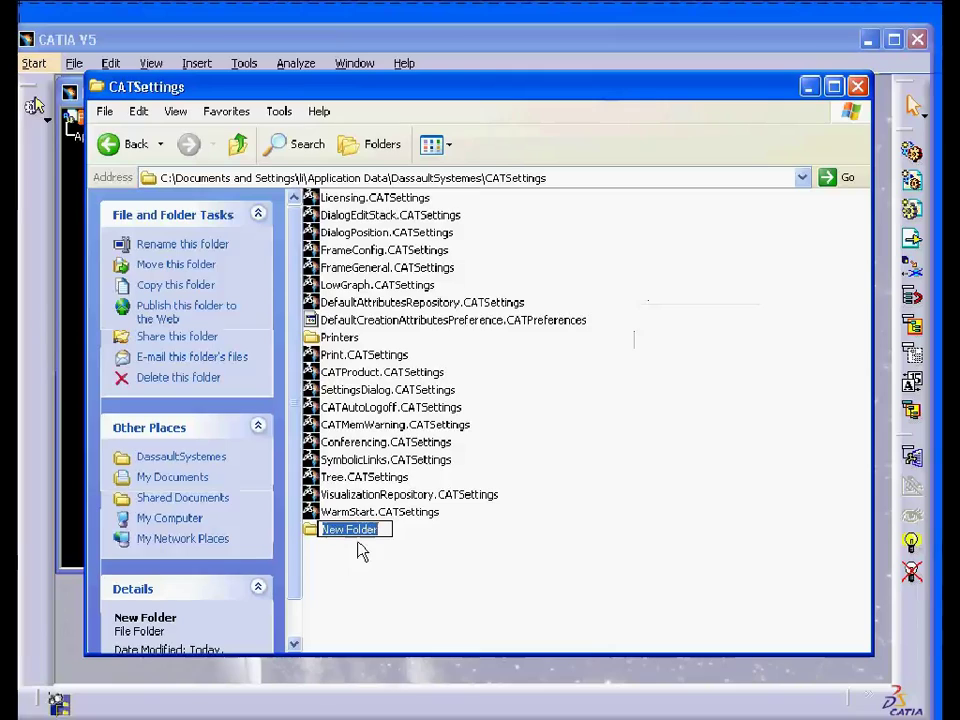
key("BackSpace")
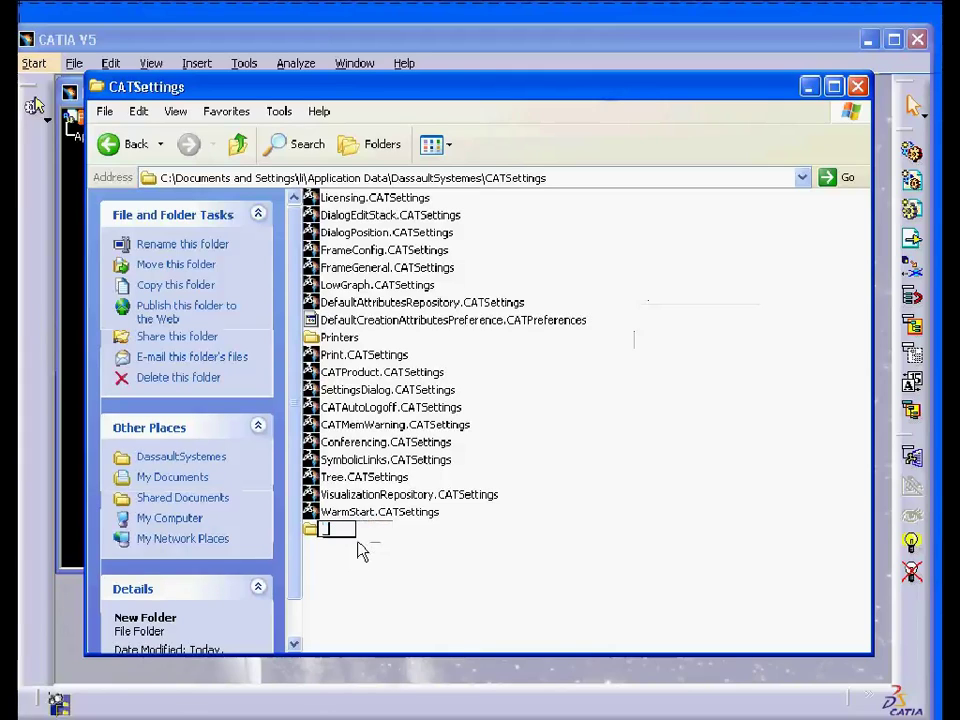
type("MyCat Set")
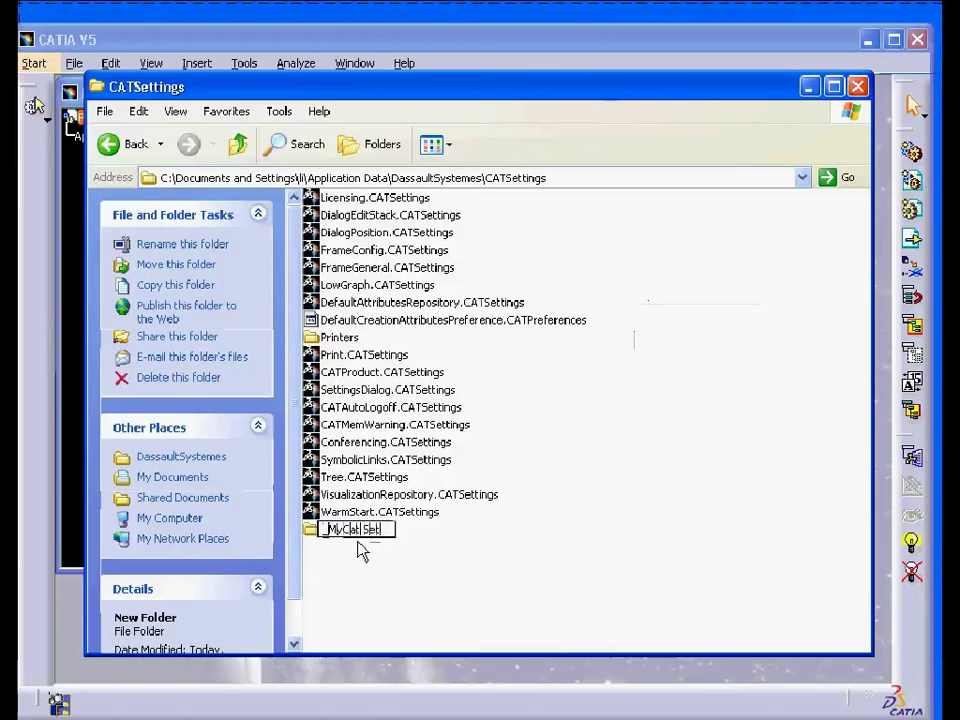
left_click(328, 563)
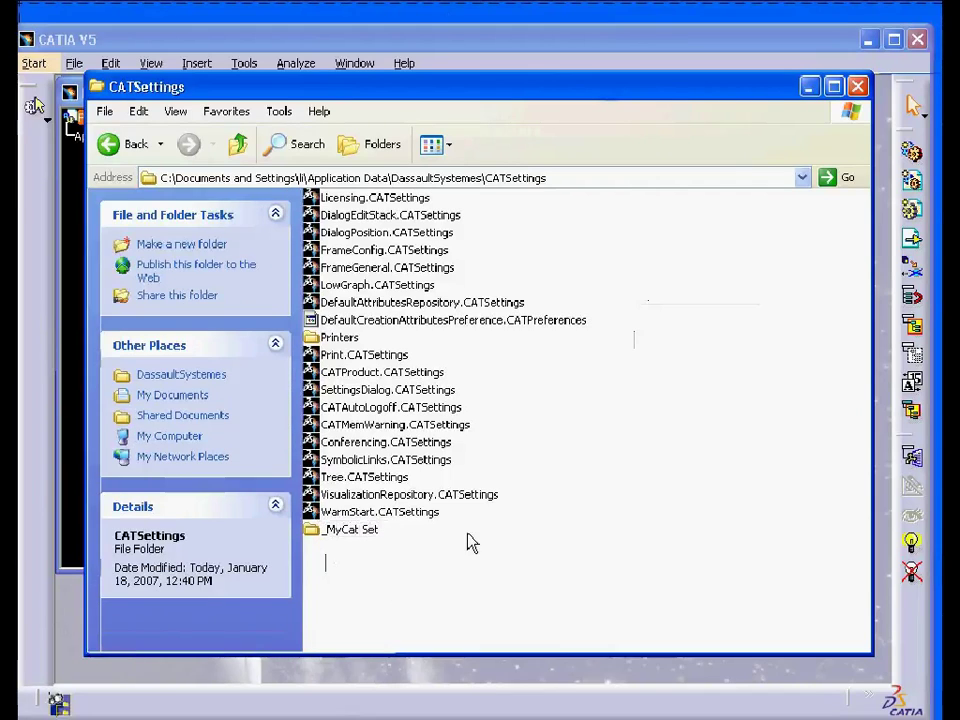
- Copy all 19 CATSettings files and the Printers folder into _MyCat Set, then open it to verify
left_click_drag(468, 522, 290, 190)
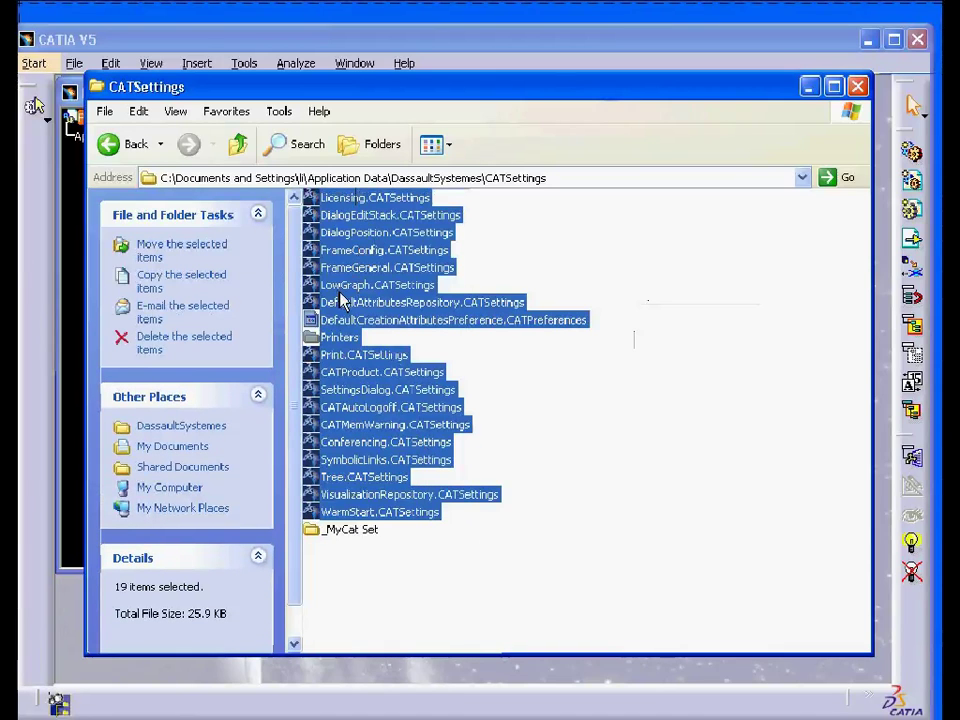
left_click_drag(340, 300, 345, 541)
right_click_drag(345, 541, 345, 541)
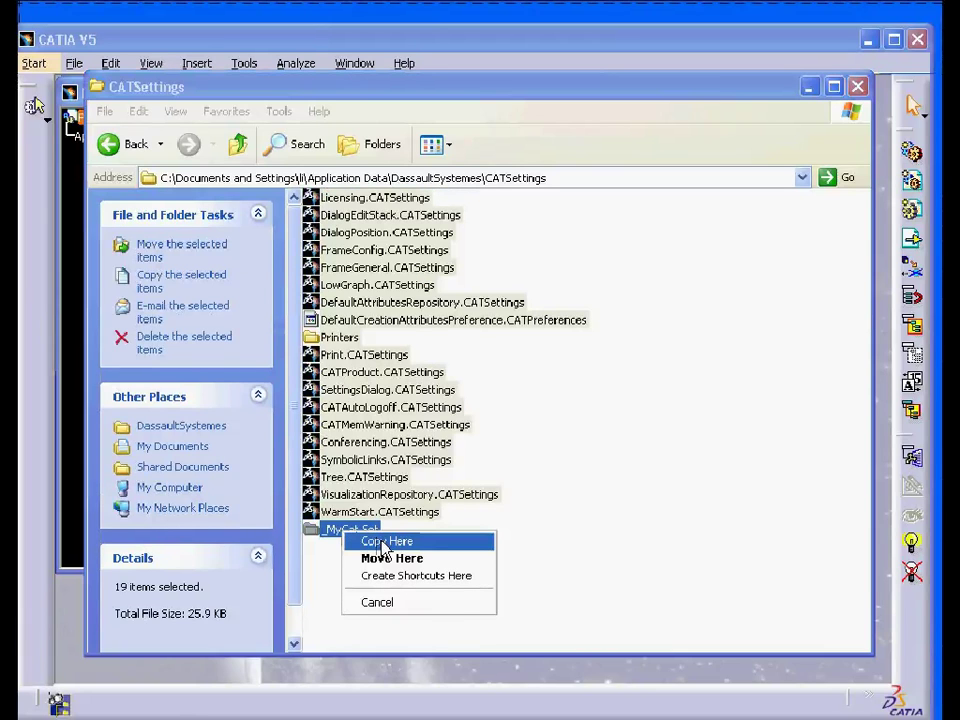
left_click(383, 543)
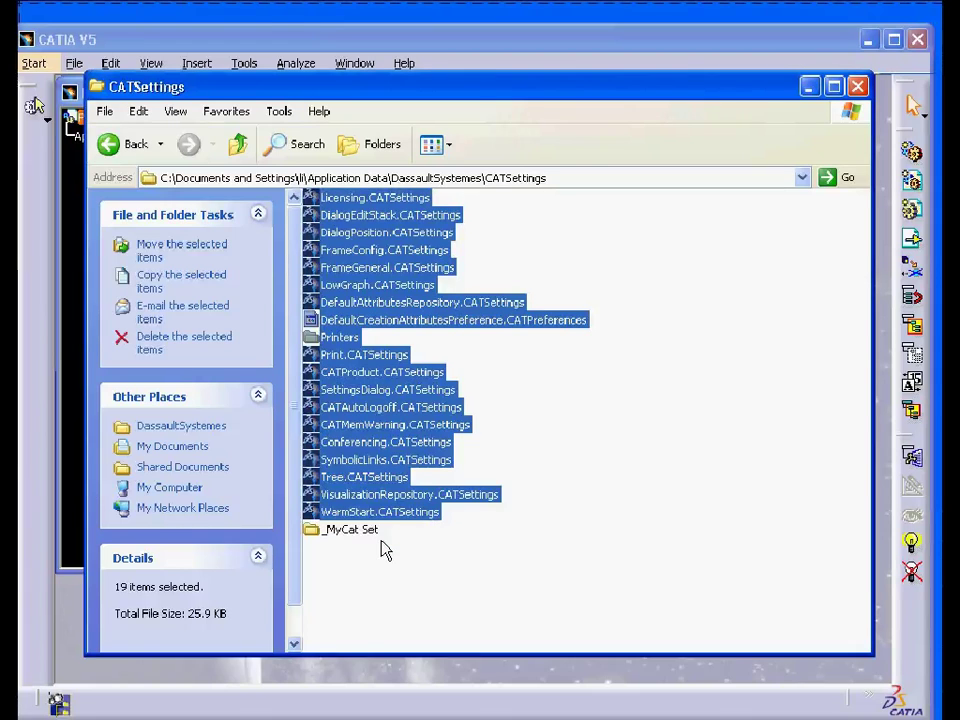
double_click(354, 541)
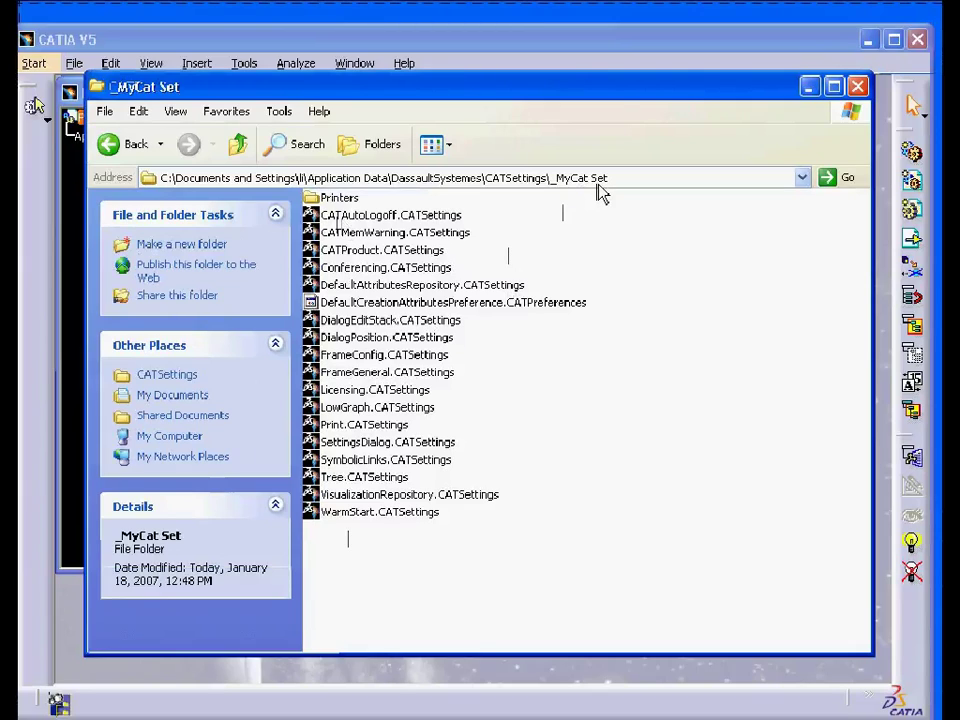
left_click(238, 144)
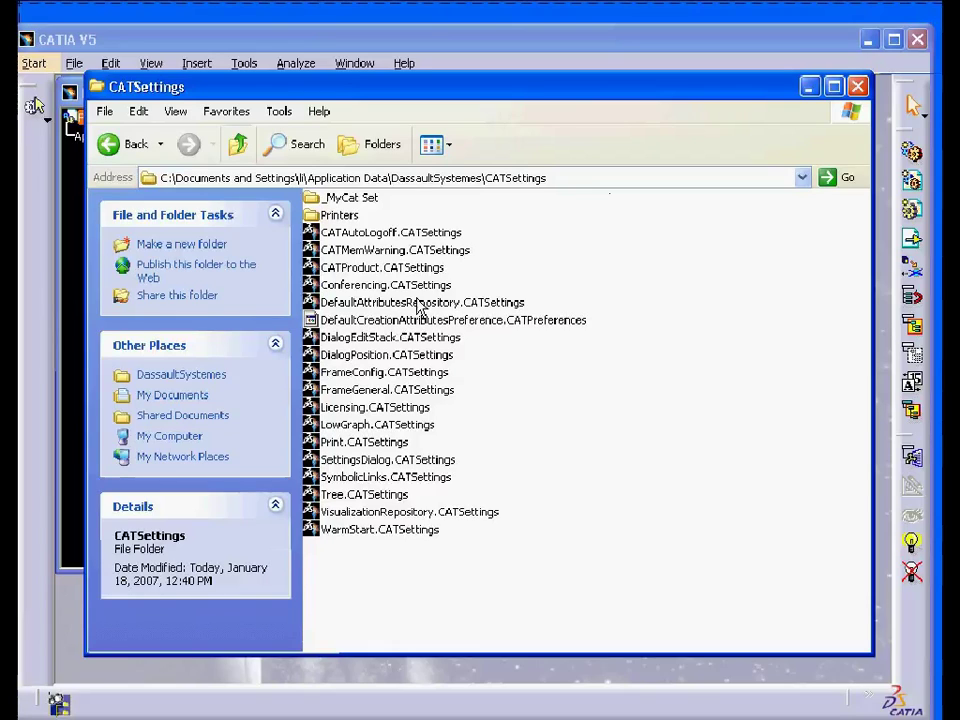
double_click(368, 200)
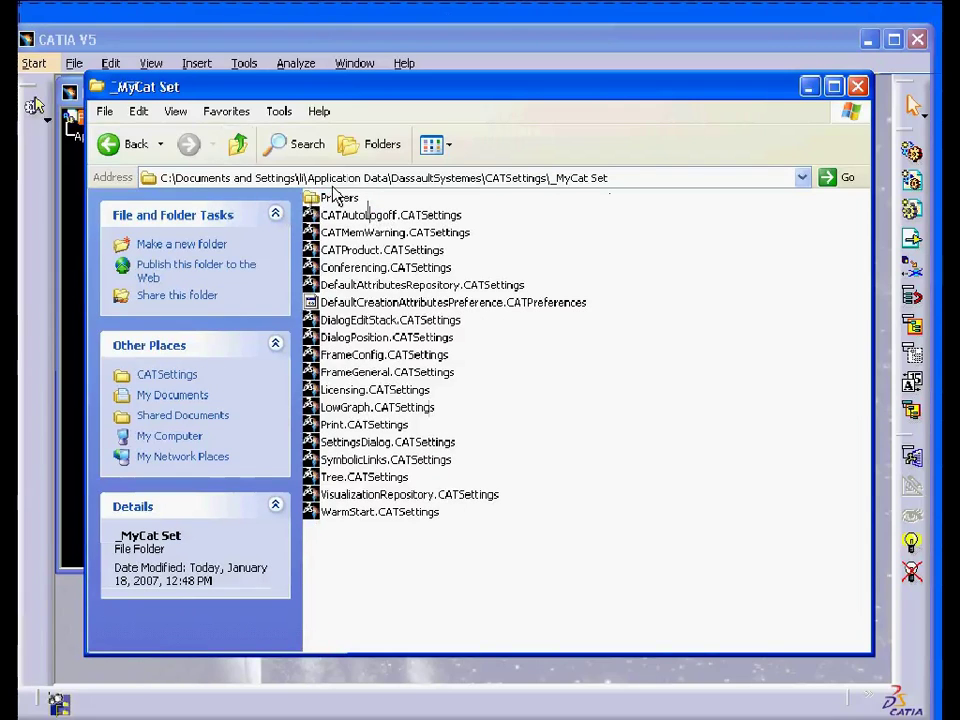
left_click(238, 145)
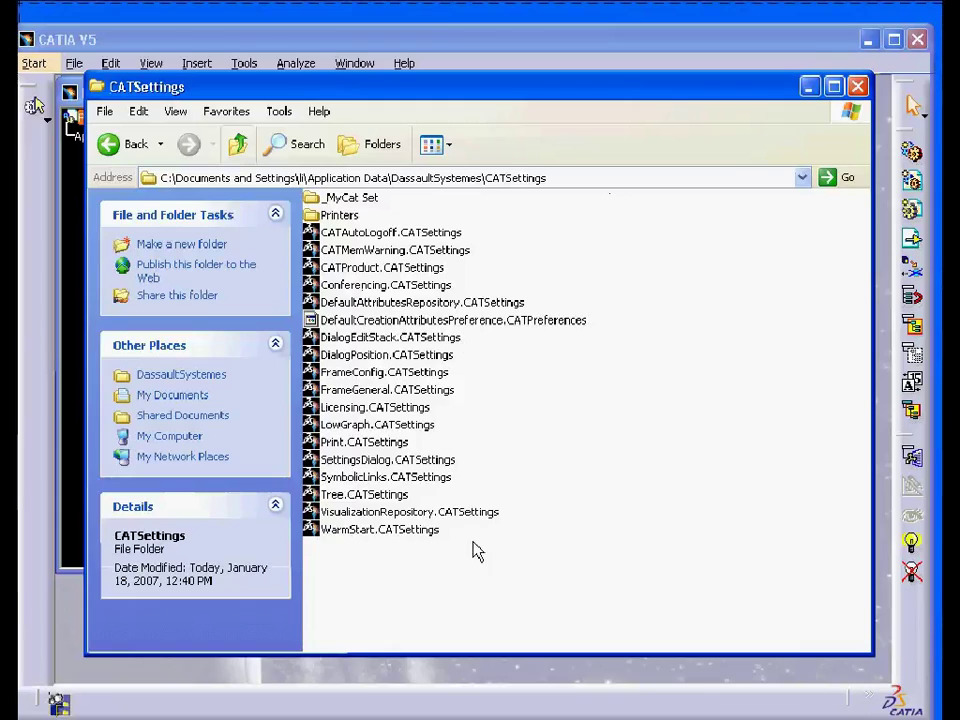